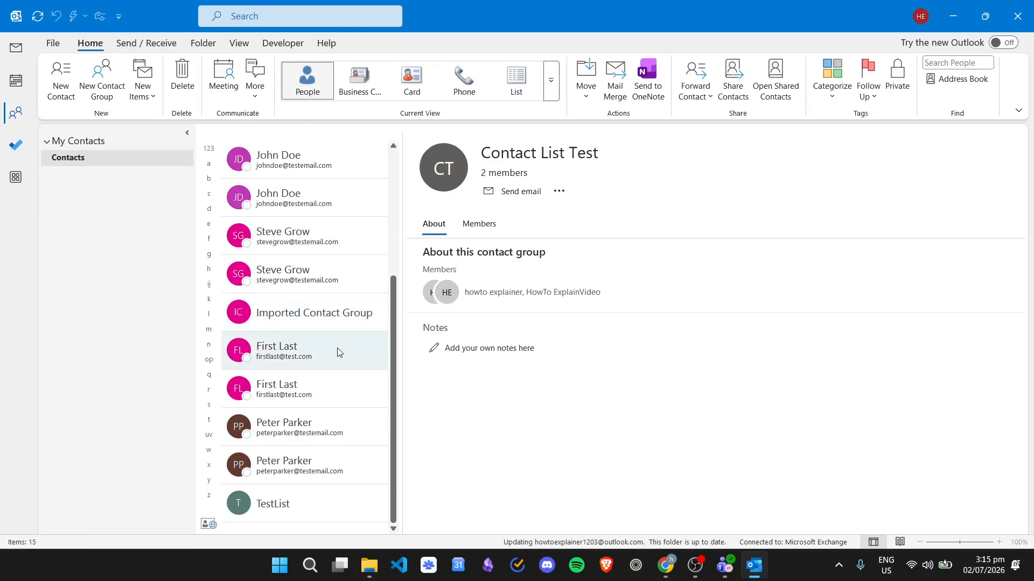
Look through the whole contact list for duplicated entries and return to the mailbox
scroll(337, 351, "up", 5)
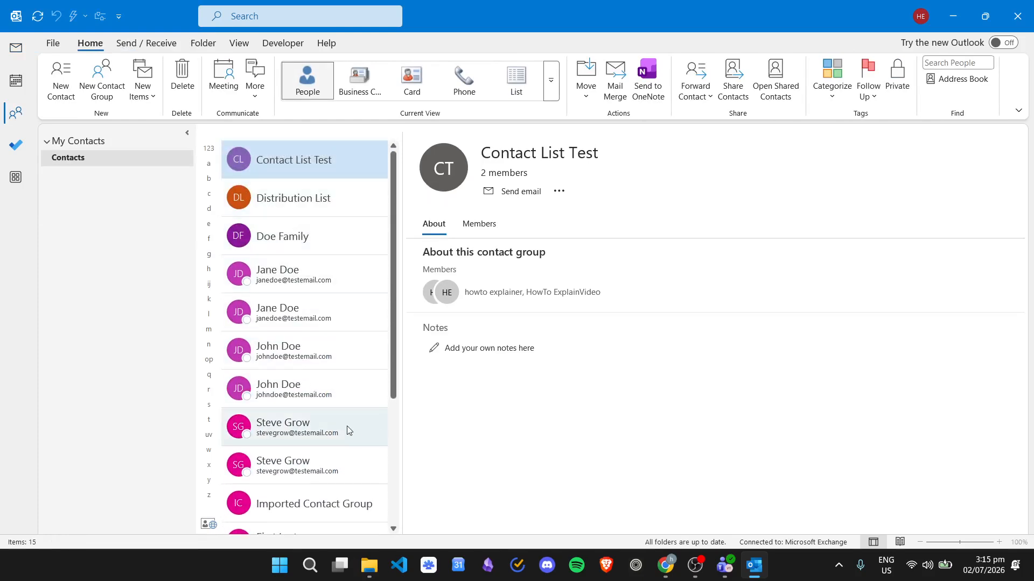
scroll(316, 297, "down", 5)
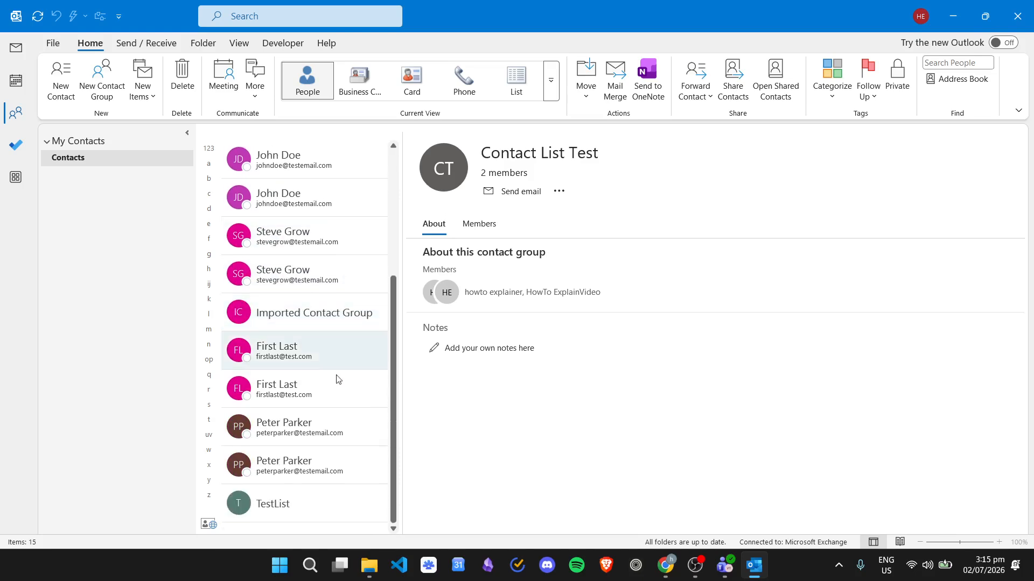
scroll(330, 397, "up", 5)
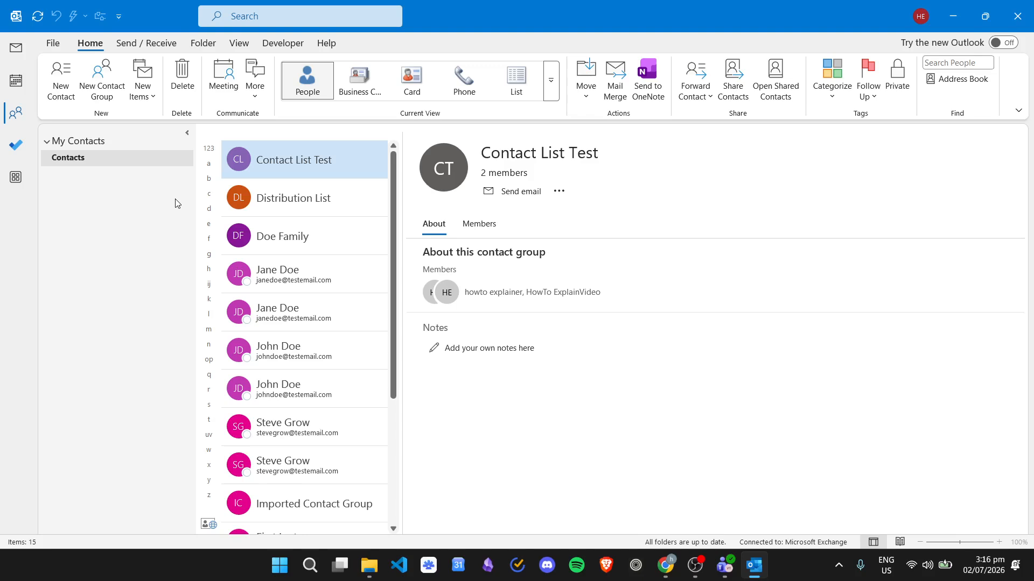
left_click(21, 53)
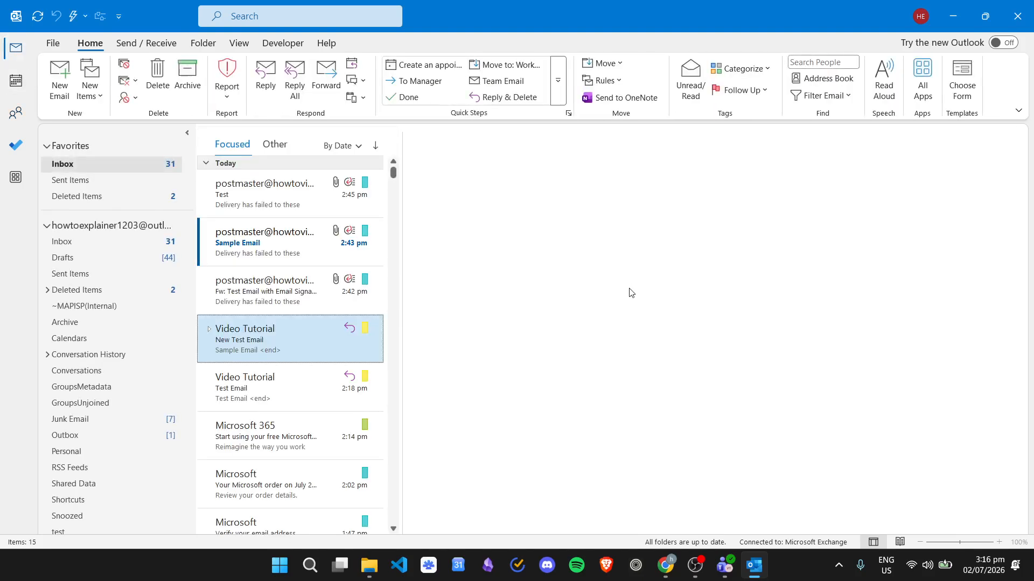
Open Control Panel and go to the Programs and Features list of installed programs
left_click(310, 576)
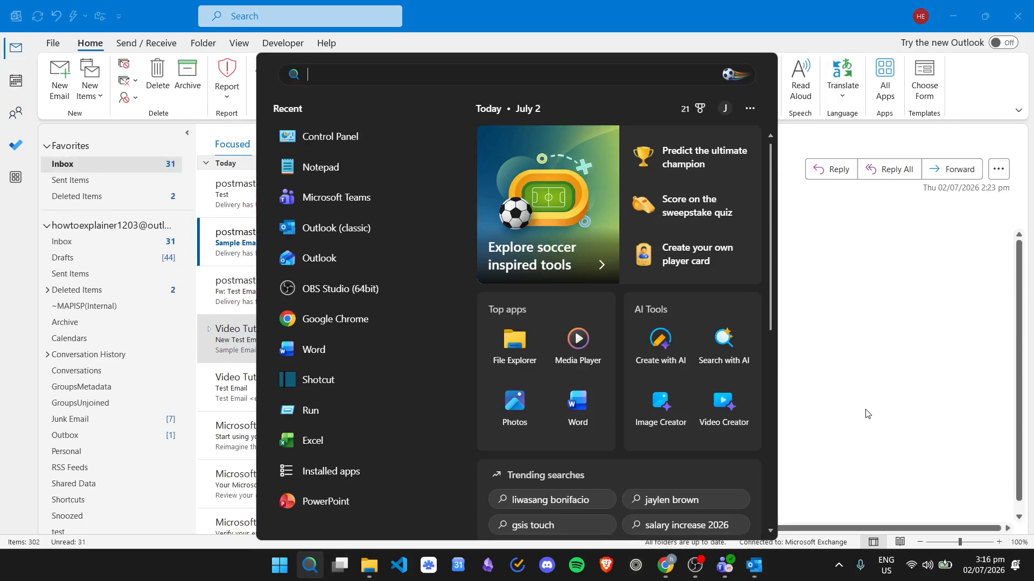
type("con")
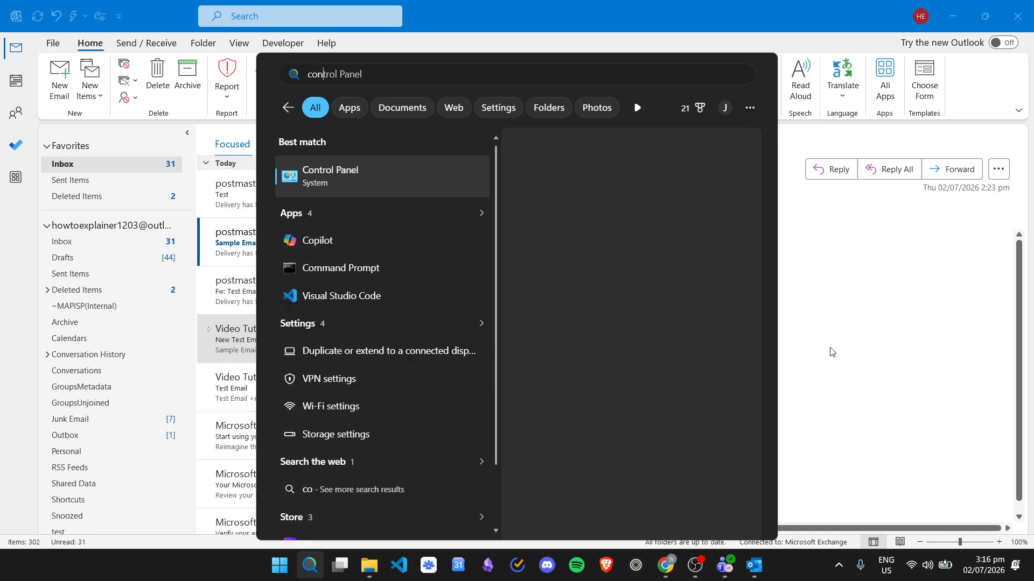
type("trol")
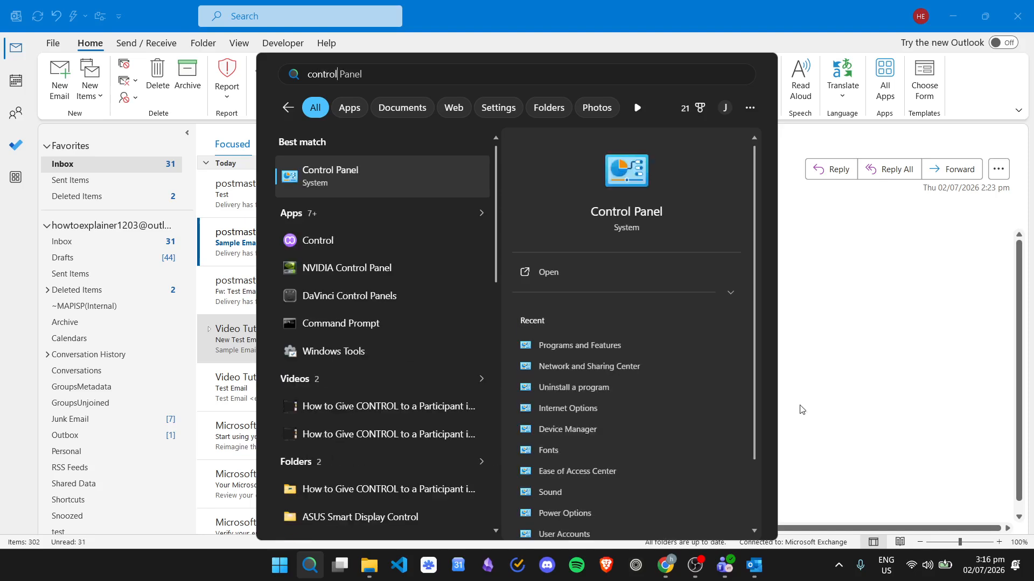
left_click(418, 184)
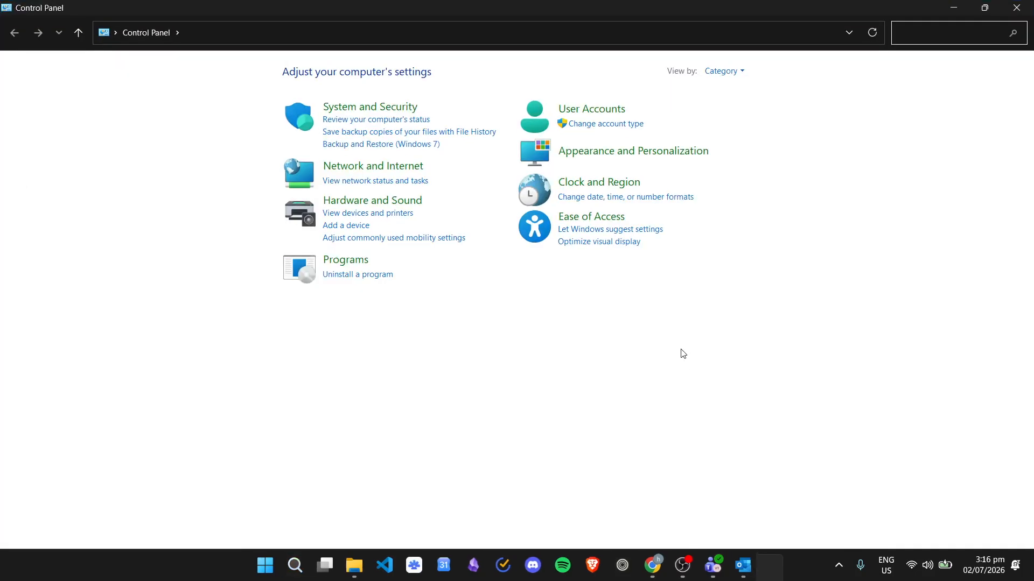
left_click(356, 267)
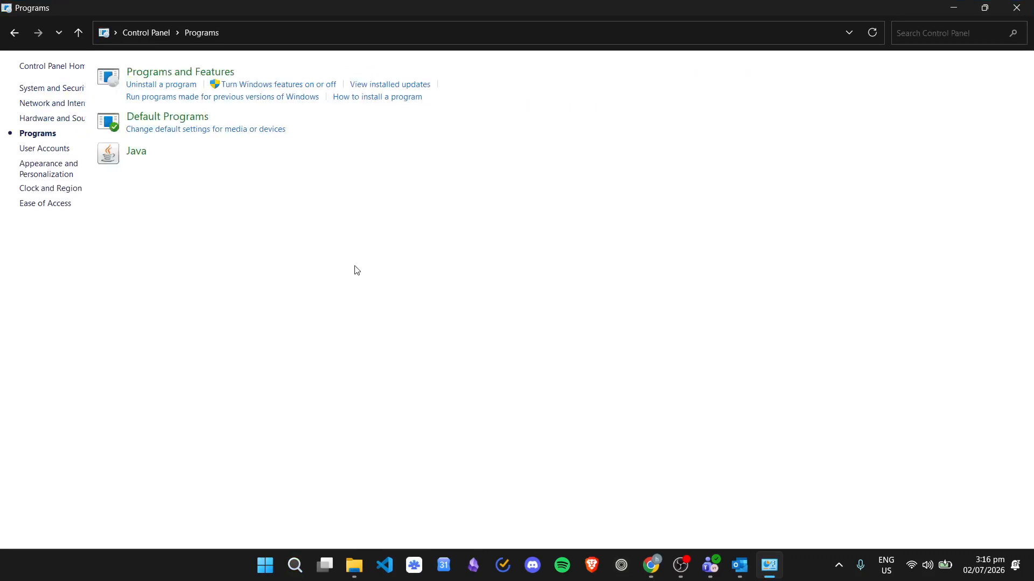
left_click(232, 77)
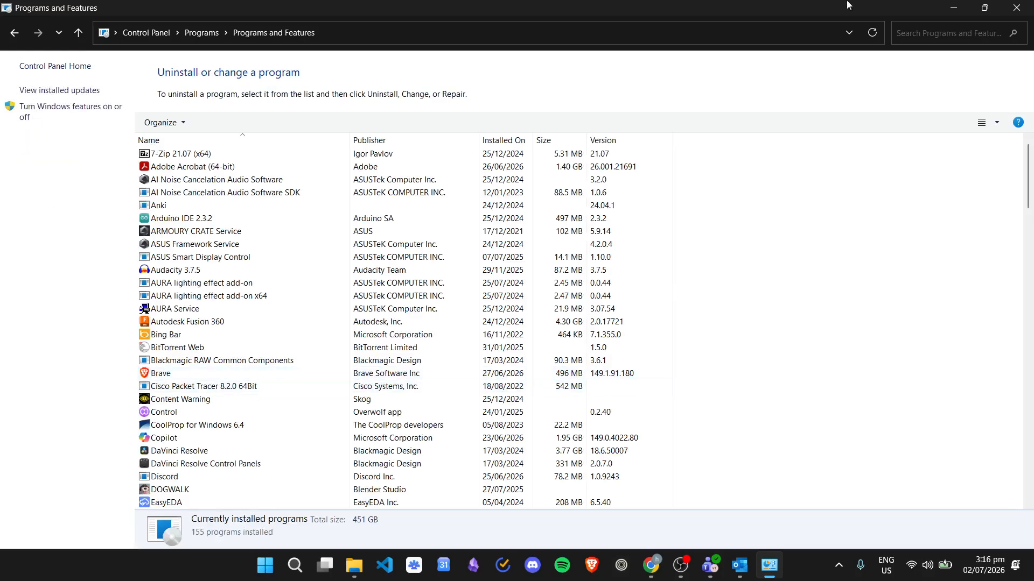
Filter the installed programs by "micros" and select Microsoft 365 Apps for business - en-us
left_click(926, 40)
type("mi")
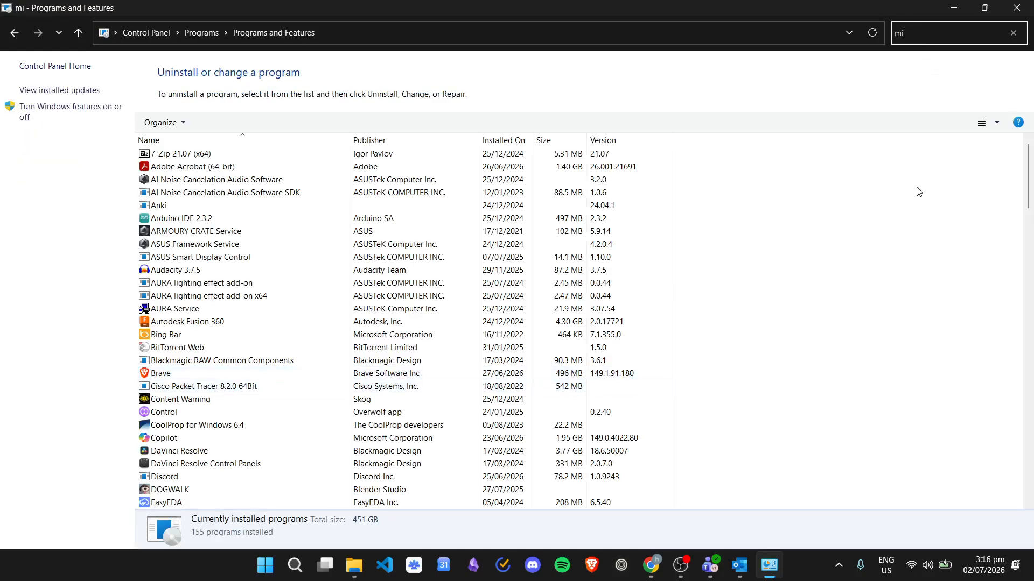
type("cros")
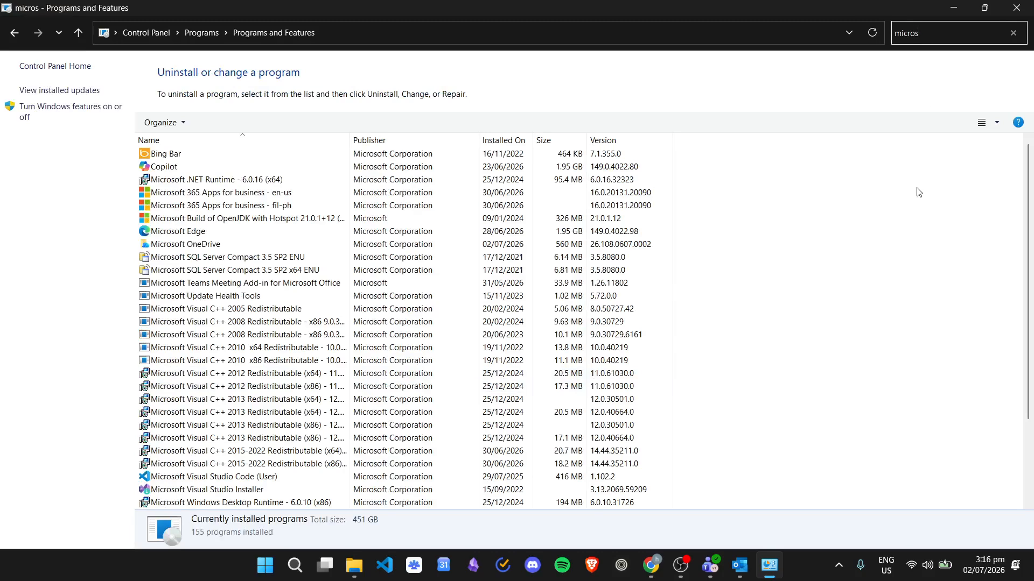
left_click(229, 195)
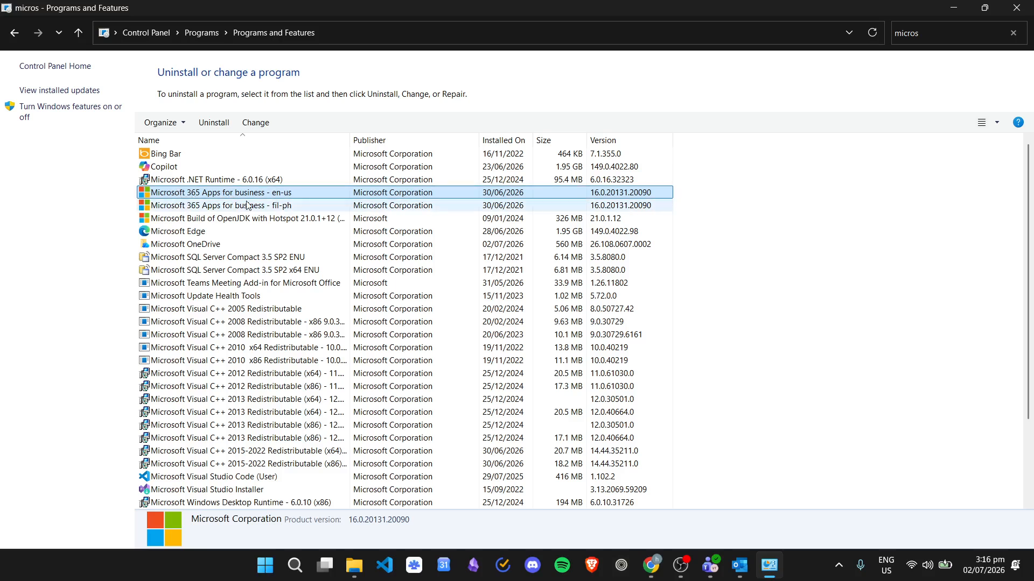
Open the repair options for Microsoft 365 Apps for business - en-us, choose Online Repair, and close the dialog without repairing
left_click(255, 122)
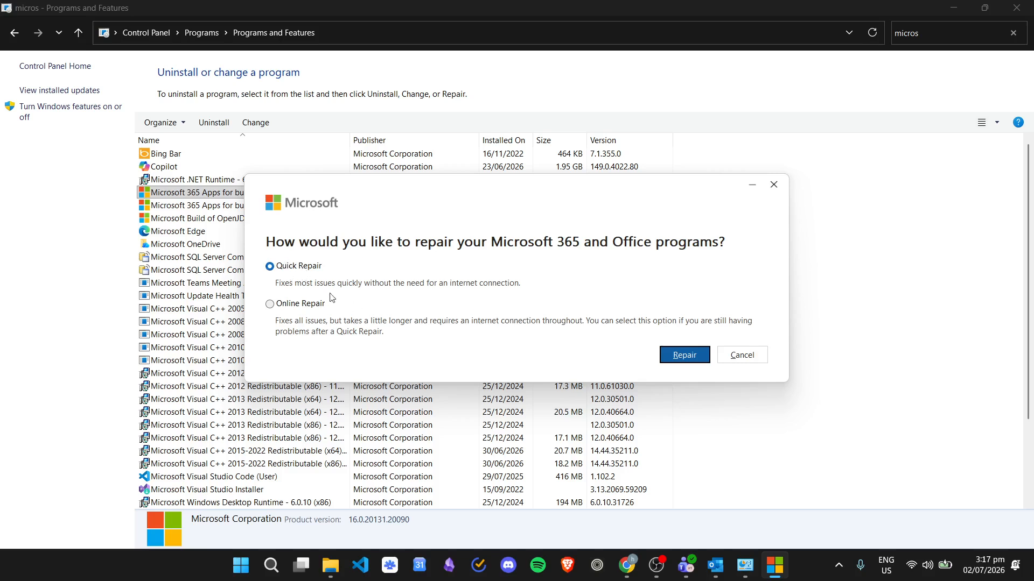
left_click(303, 305)
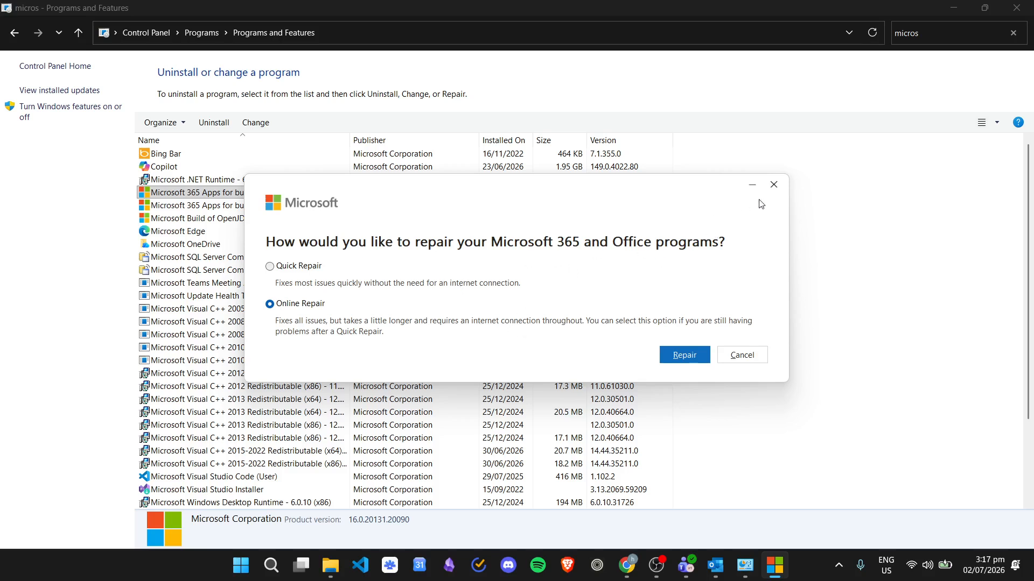
left_click(774, 185)
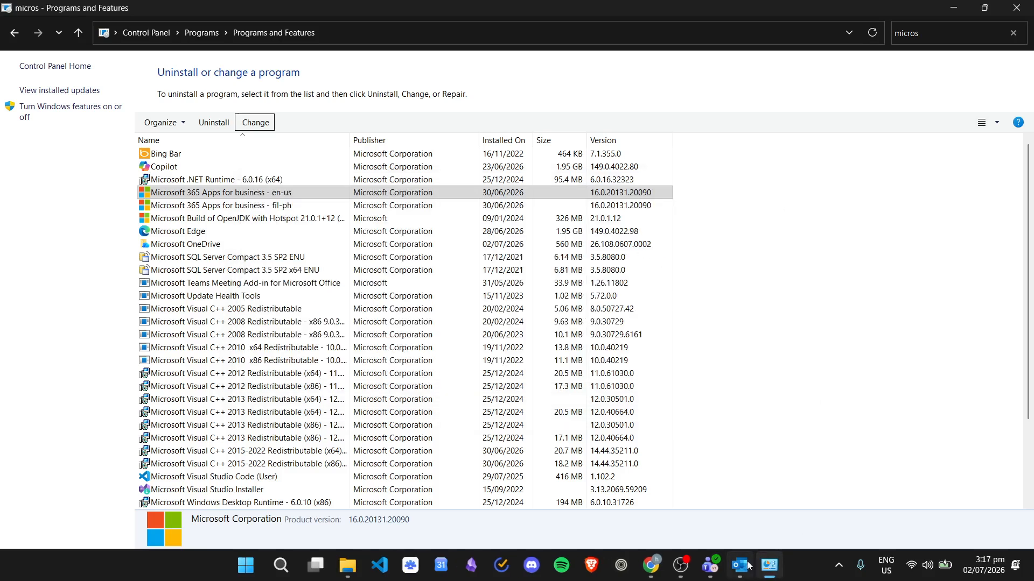
Close Outlook, start it again, and dismiss the billing issue notice
left_click(748, 566)
left_click(1027, 5)
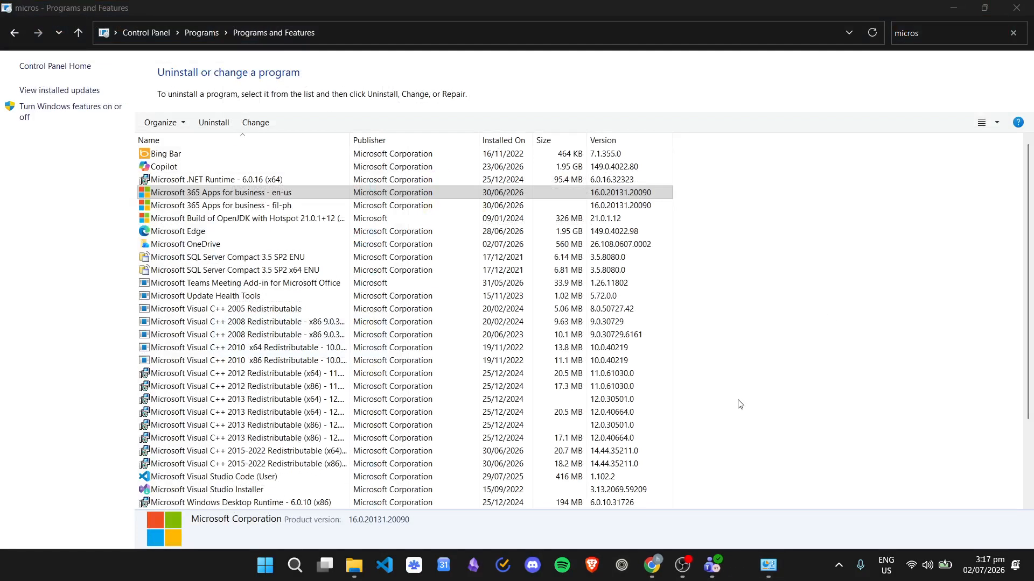
left_click(309, 565)
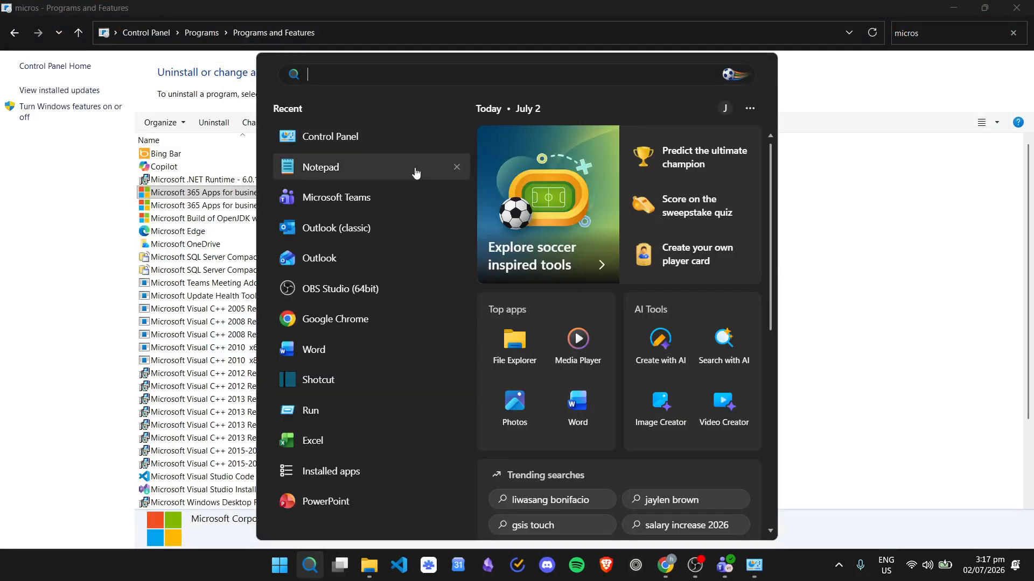
left_click(905, 268)
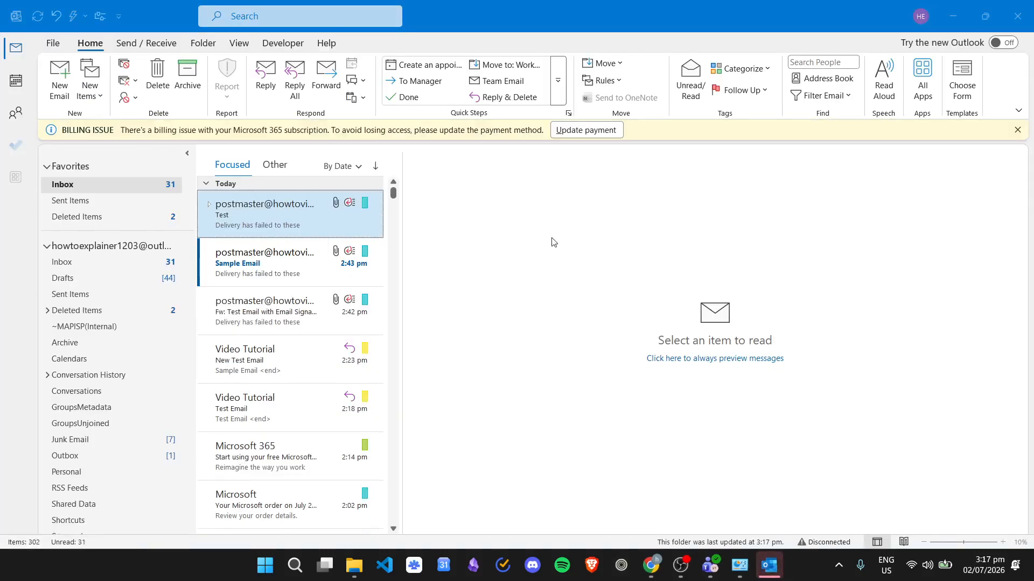
left_click(1017, 130)
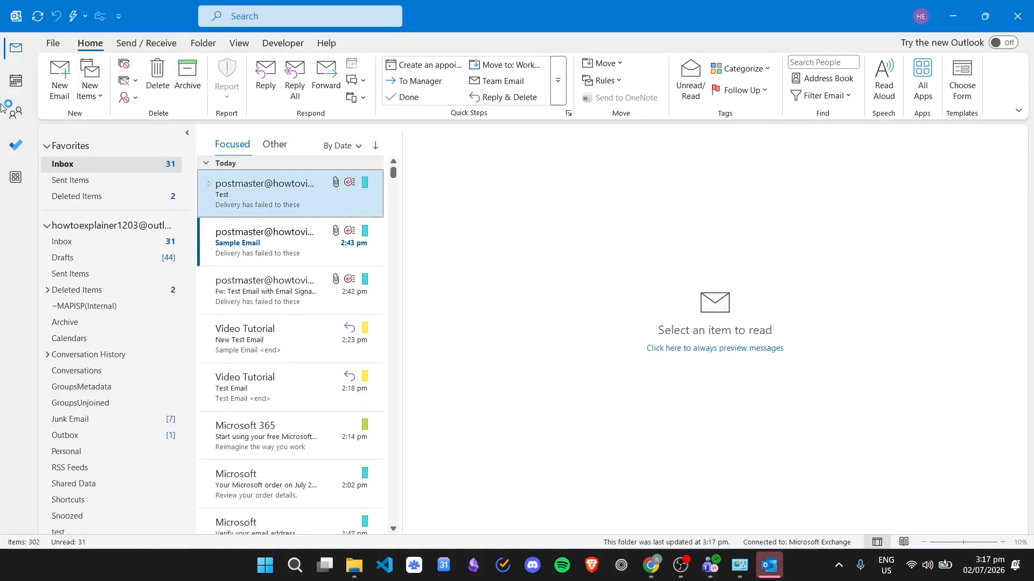
Display the saved contacts in the People view of the restarted Outlook
left_click(20, 112)
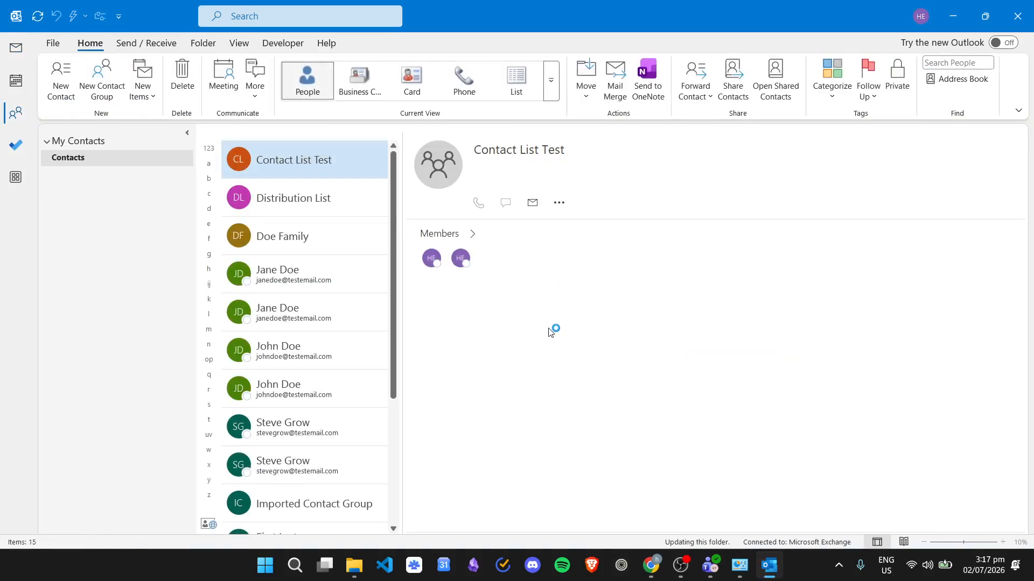
left_click(156, 293)
left_click(661, 357)
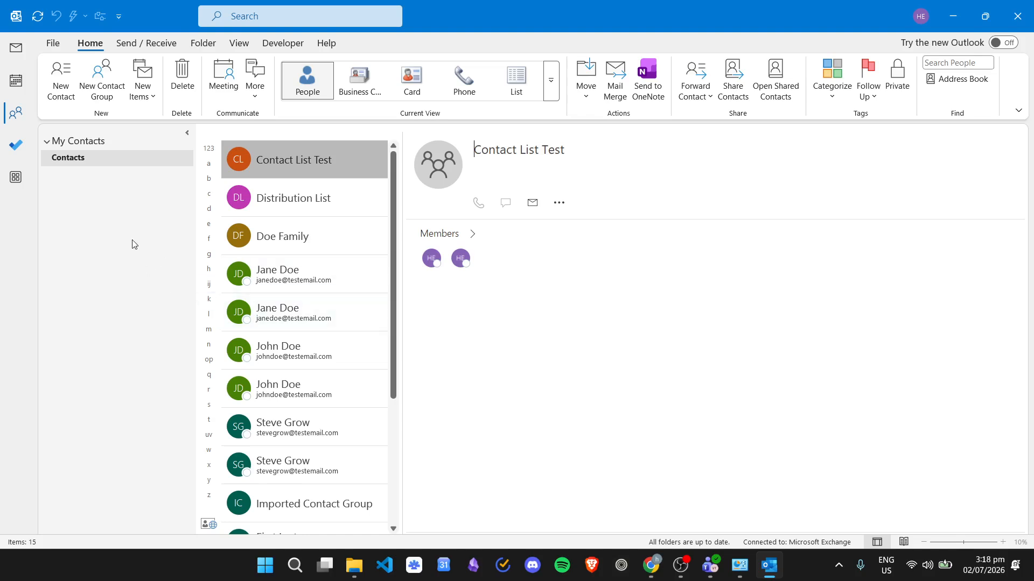
Open importcontacts.csv from the outlook backup folder in Excel to check its columns, dismiss the notices, and put the windows away
left_click(354, 565)
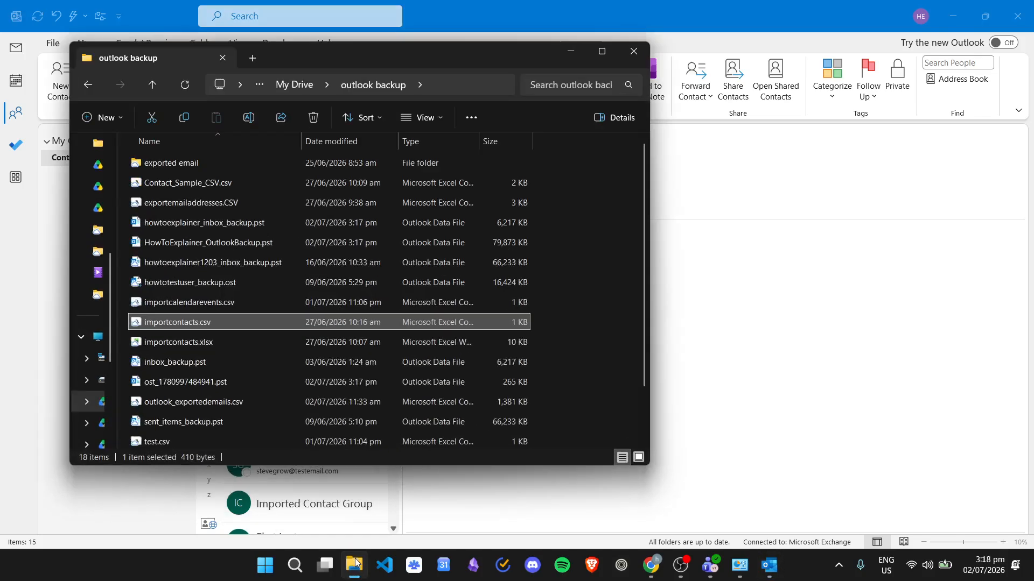
double_click(195, 322)
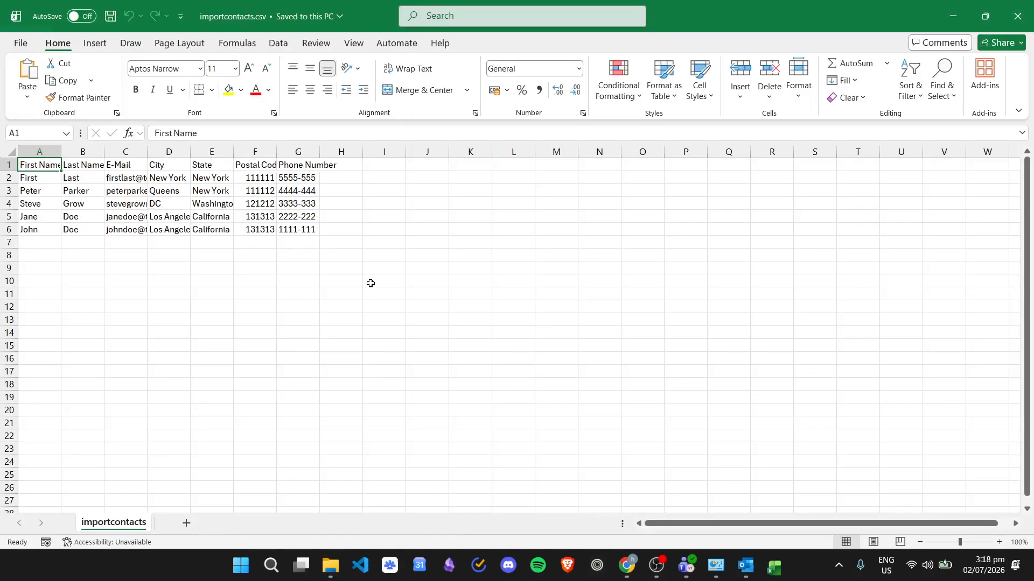
left_click(999, 242)
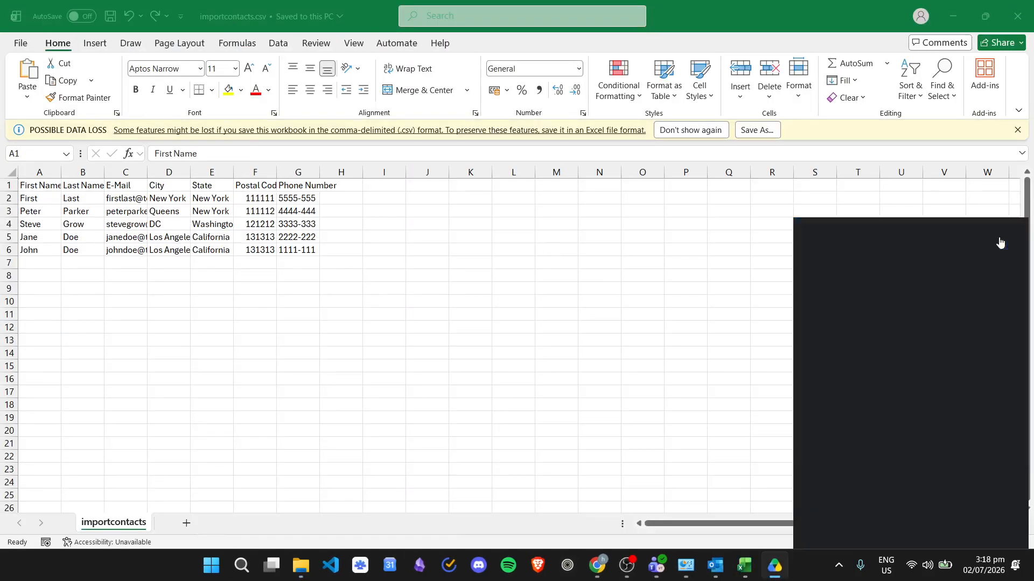
left_click(1017, 130)
left_click(1018, 130)
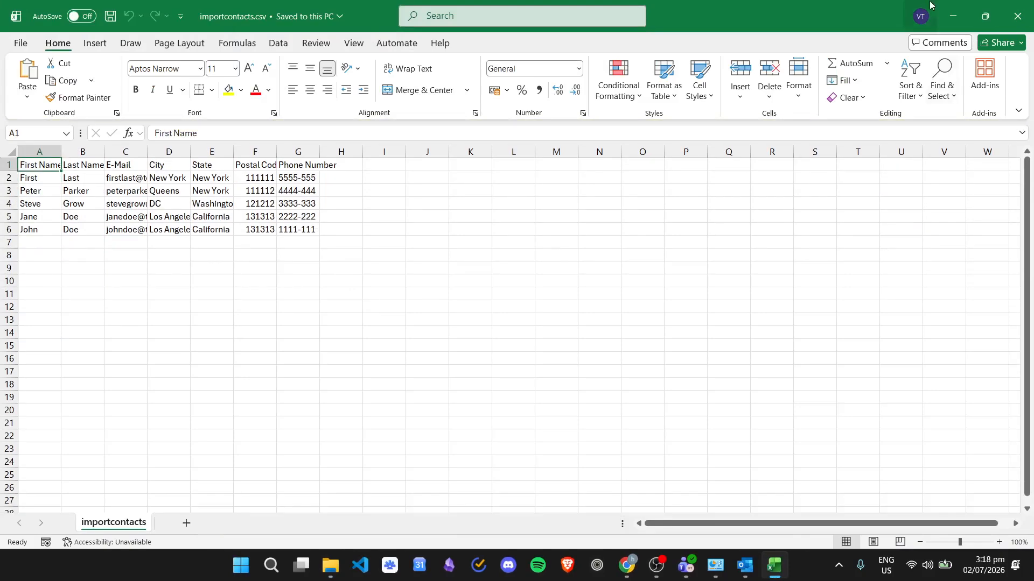
left_click(953, 16)
left_click(587, 61)
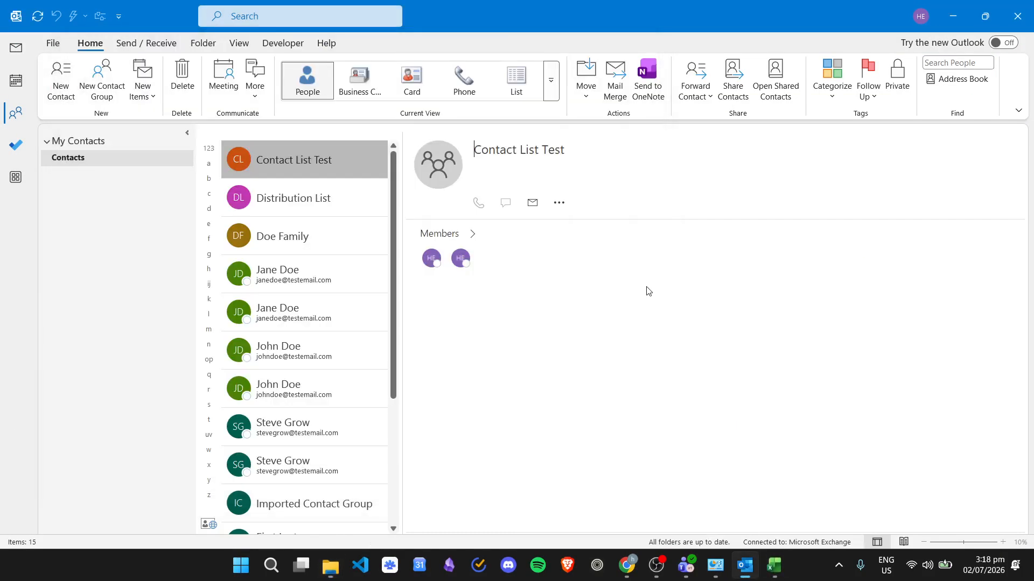
Collapse the first account's mail folders, open the third account's Inbox, and dismiss the Focused Inbox tip
left_click(16, 49)
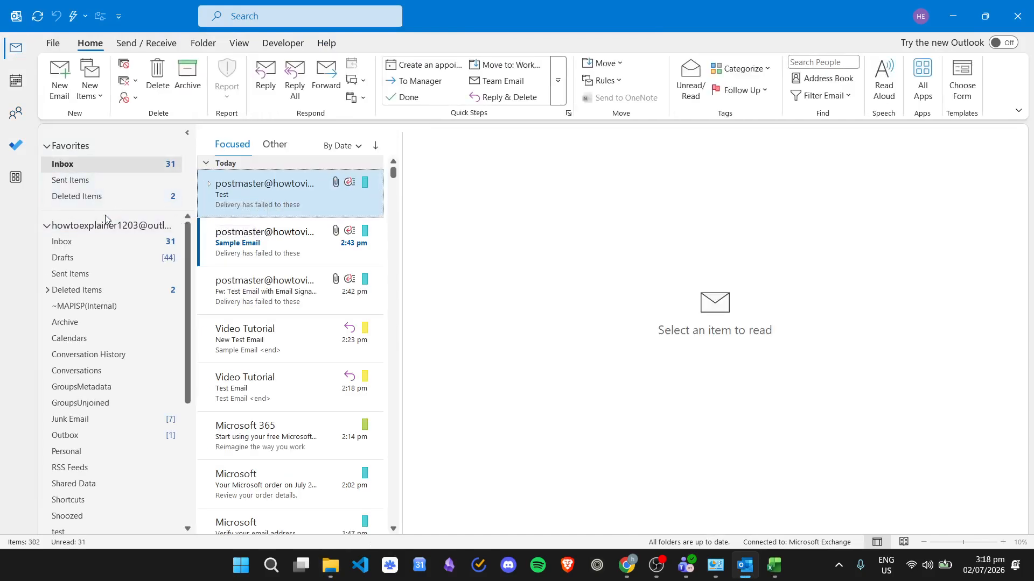
left_click(47, 225)
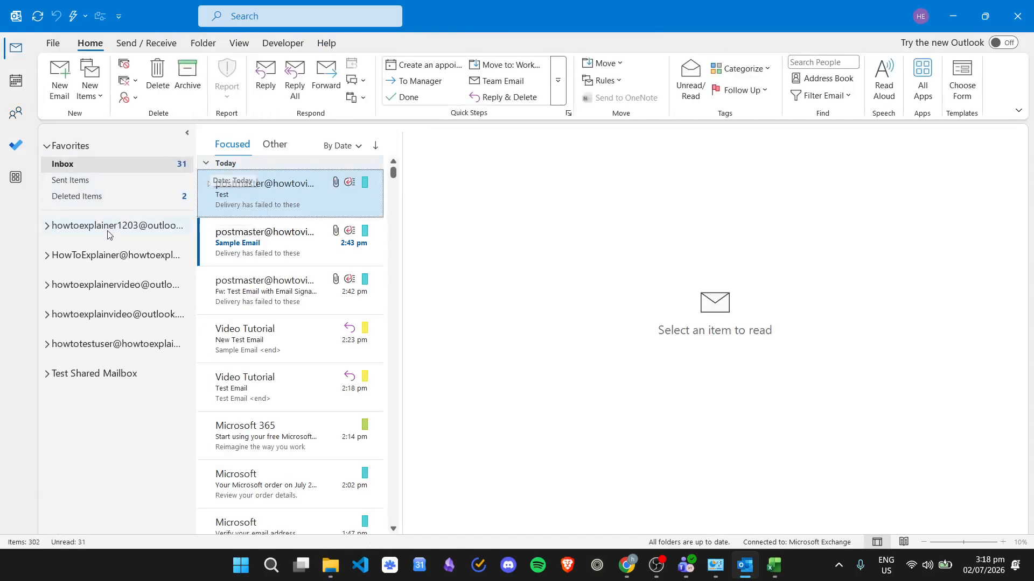
double_click(54, 285)
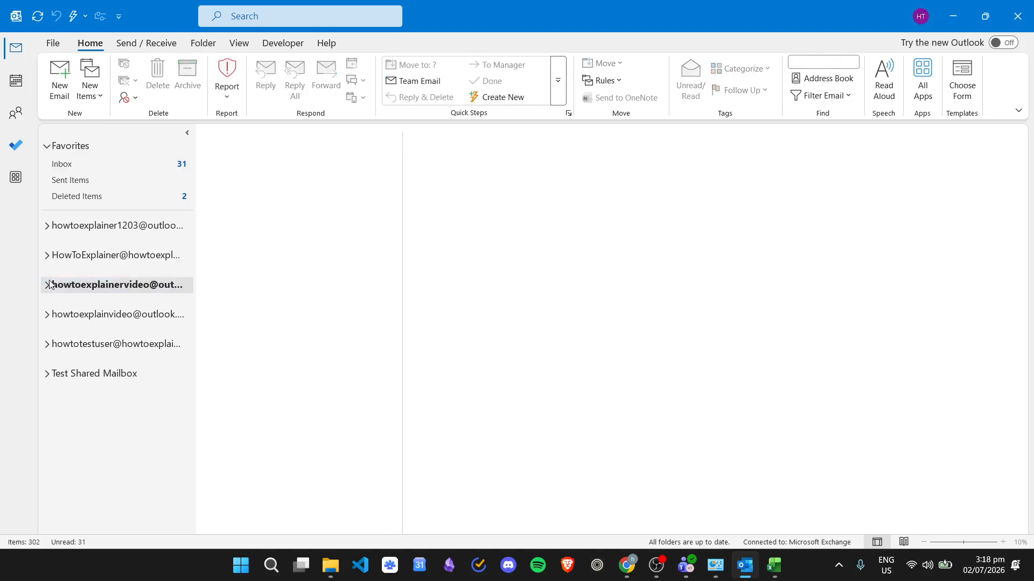
left_click(78, 300)
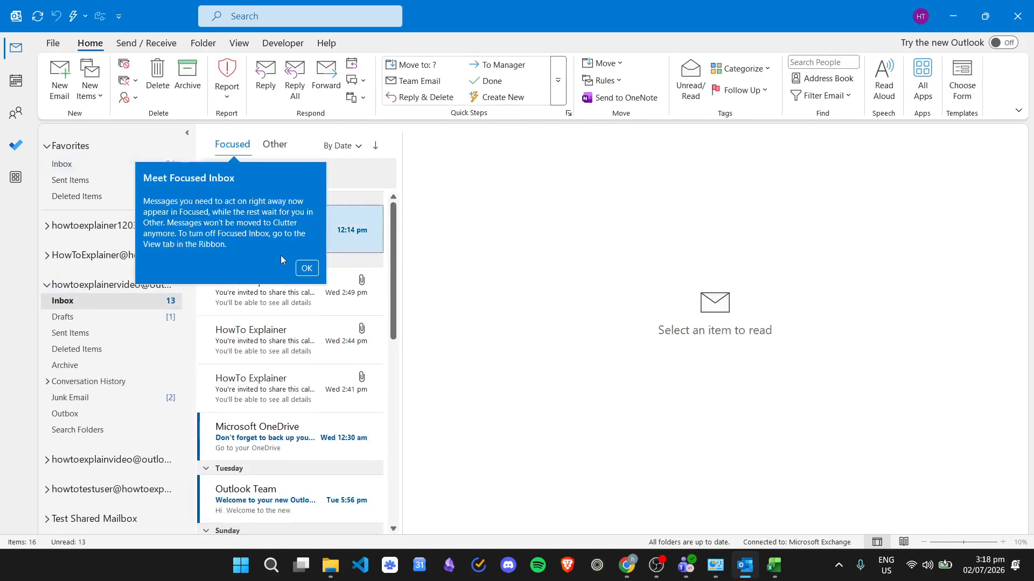
left_click(317, 270)
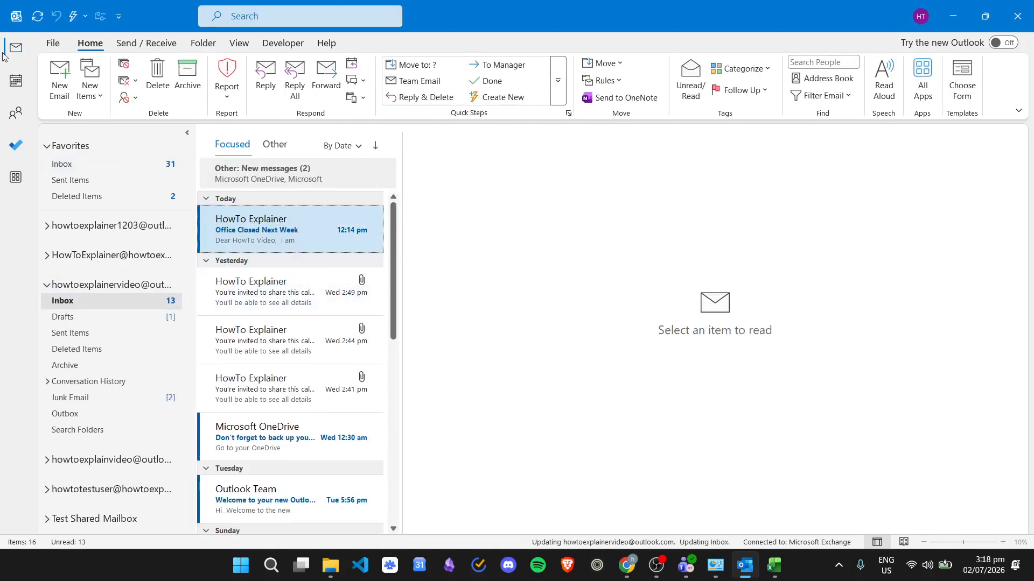
Return to the contacts and show the second account's Contacts folder under My Contacts
left_click(16, 113)
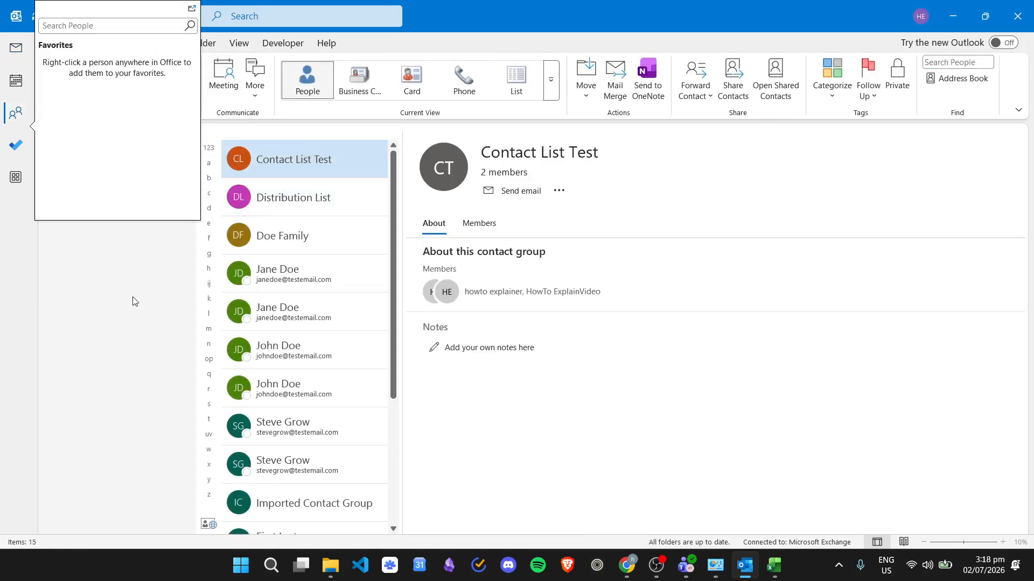
scroll(330, 341, "down", 3)
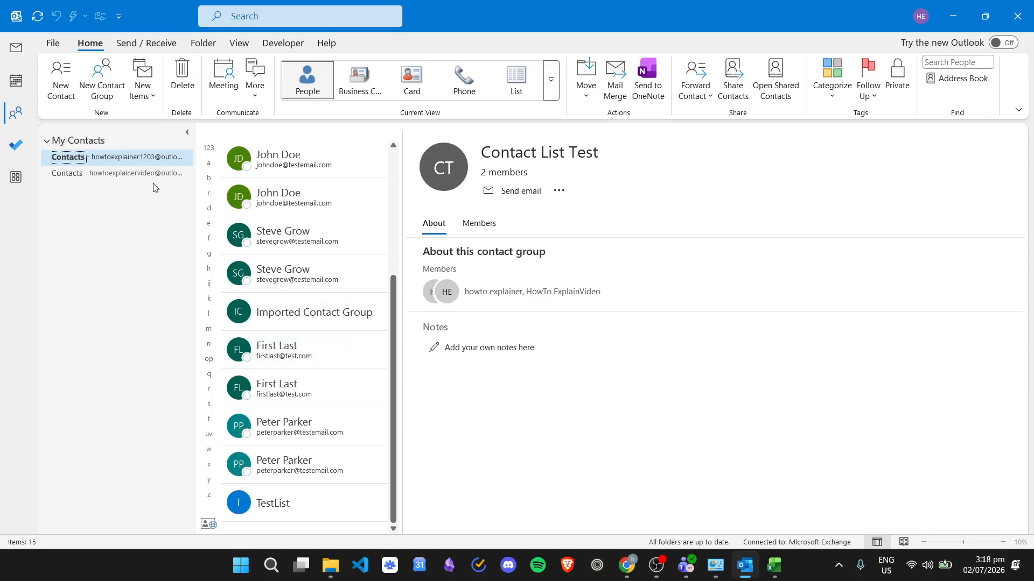
left_click(135, 175)
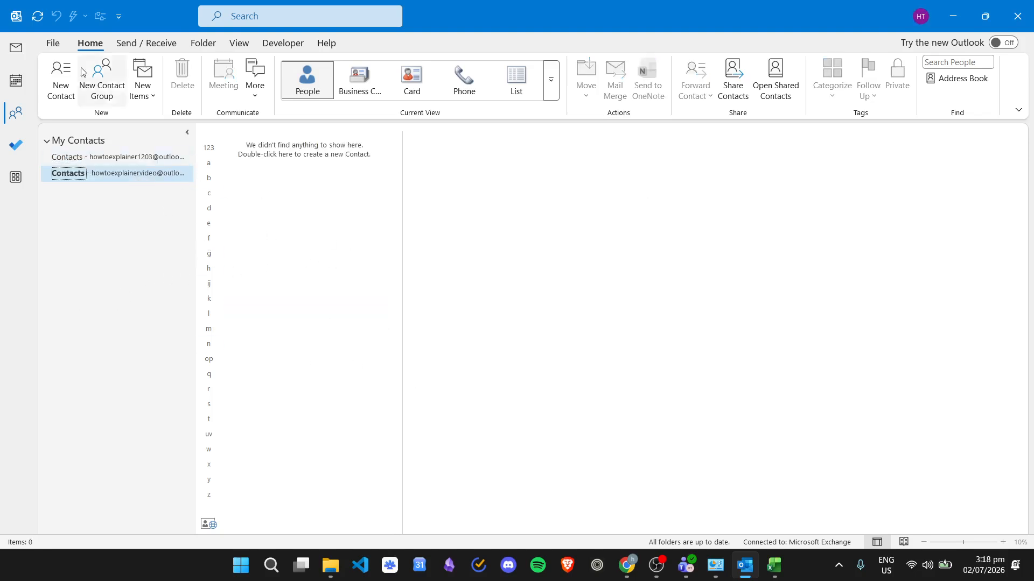
Start the Import/Export wizard to import from another program or file, with Comma Separated Values as the file type
left_click(54, 44)
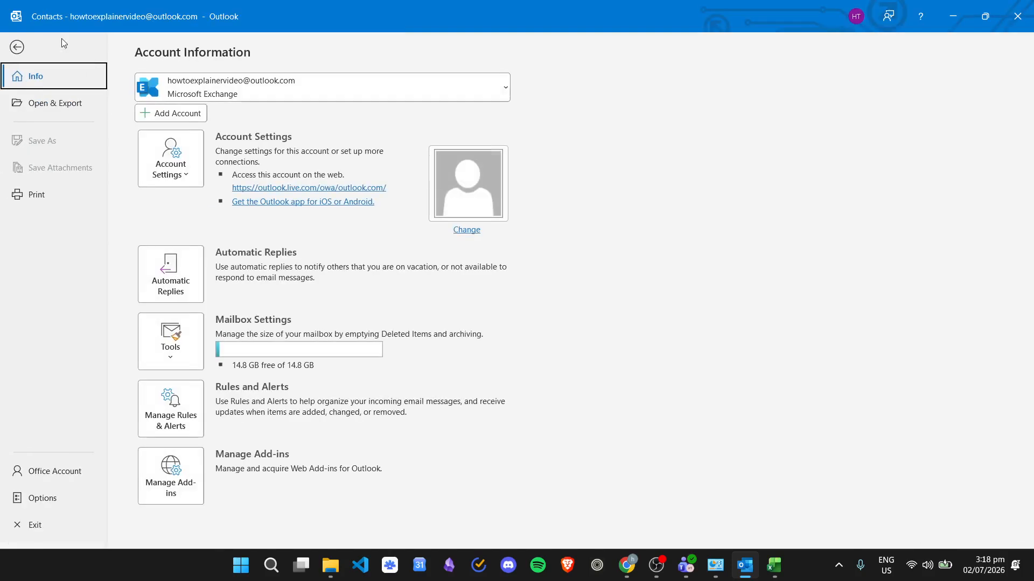
left_click(59, 105)
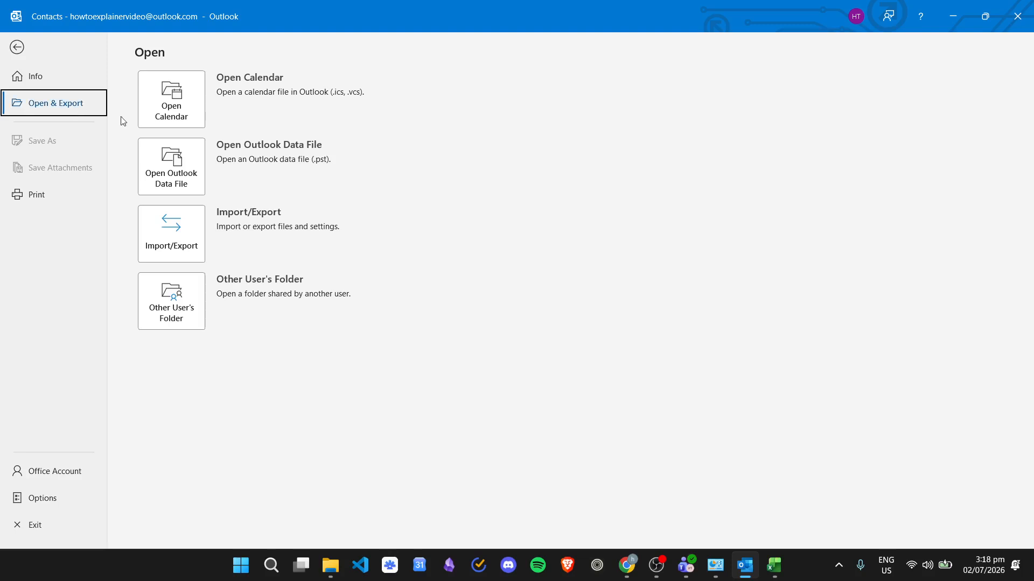
left_click(187, 233)
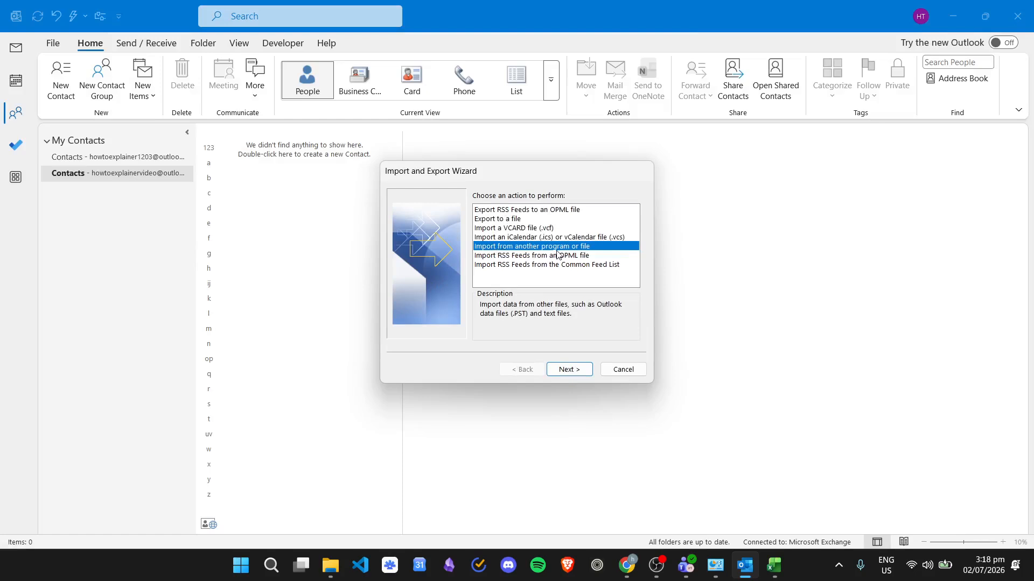
left_click(581, 370)
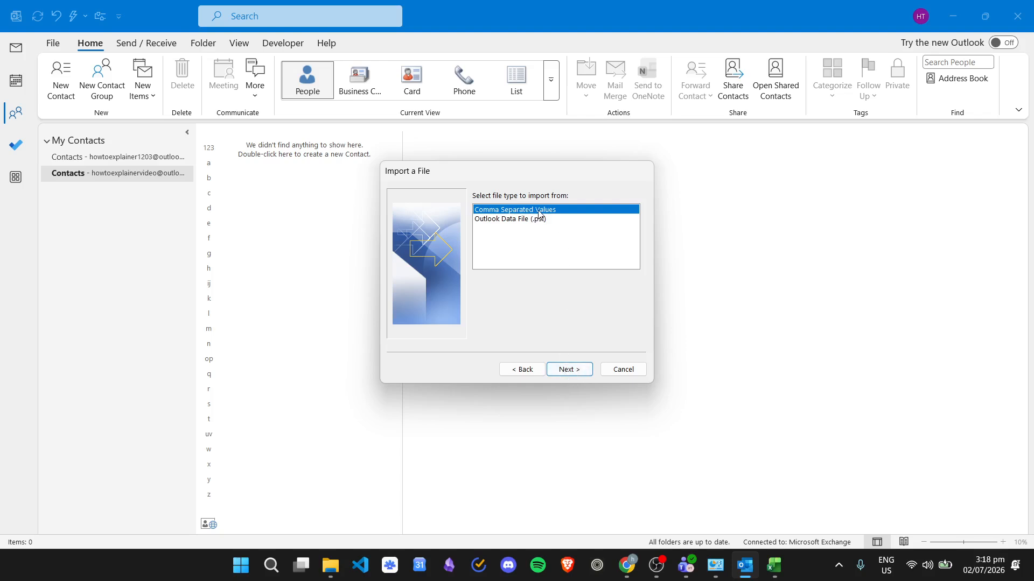
left_click(581, 371)
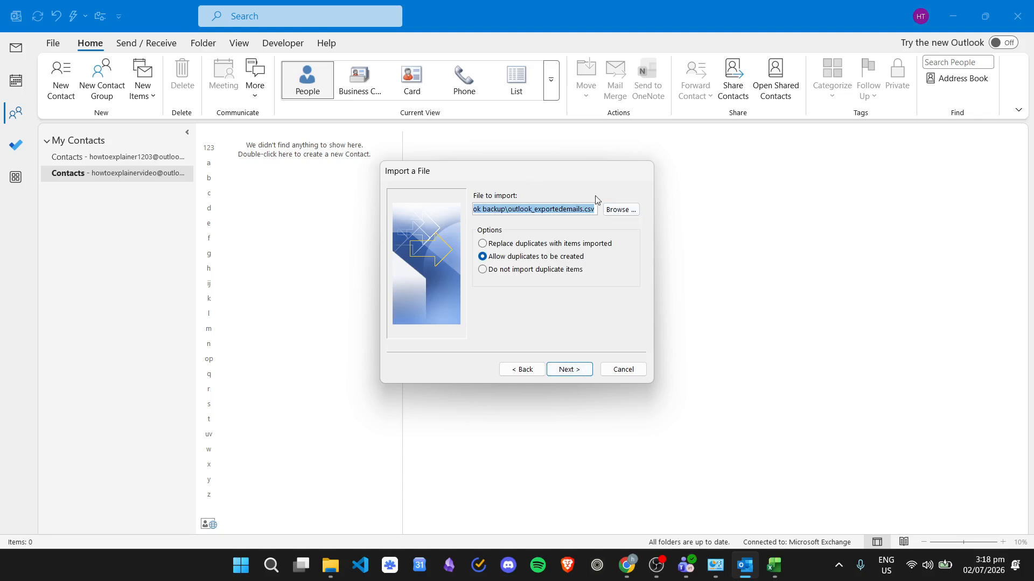
Choose importcontacts.csv from the outlook backup folder as the file to import
left_click(620, 209)
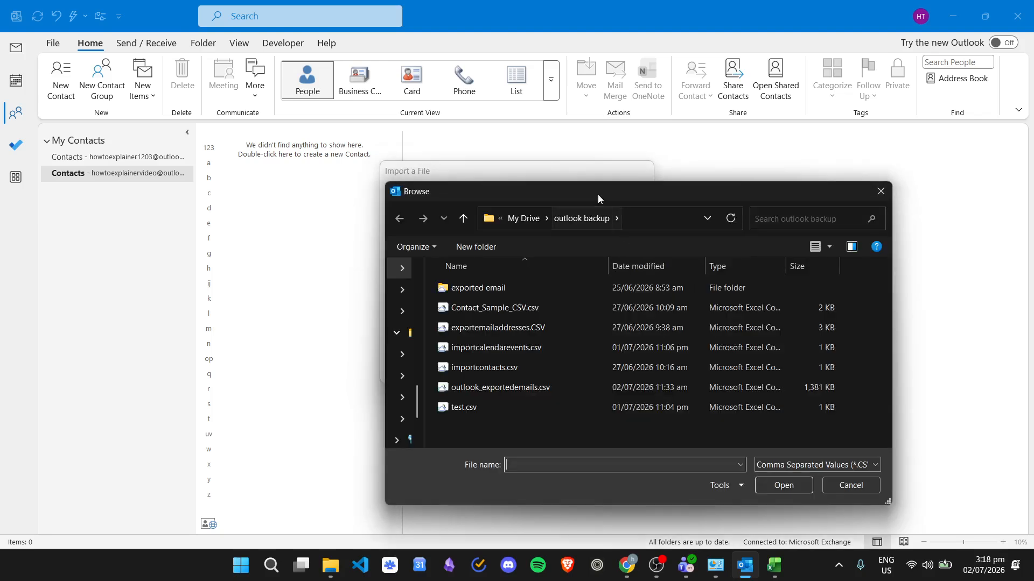
left_click_drag(597, 198, 372, 114)
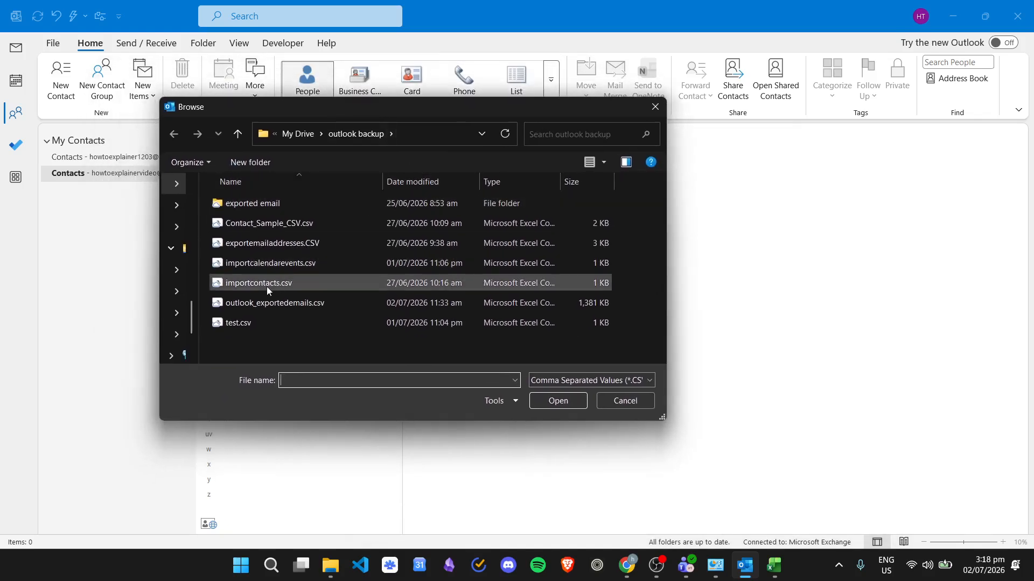
double_click(295, 282)
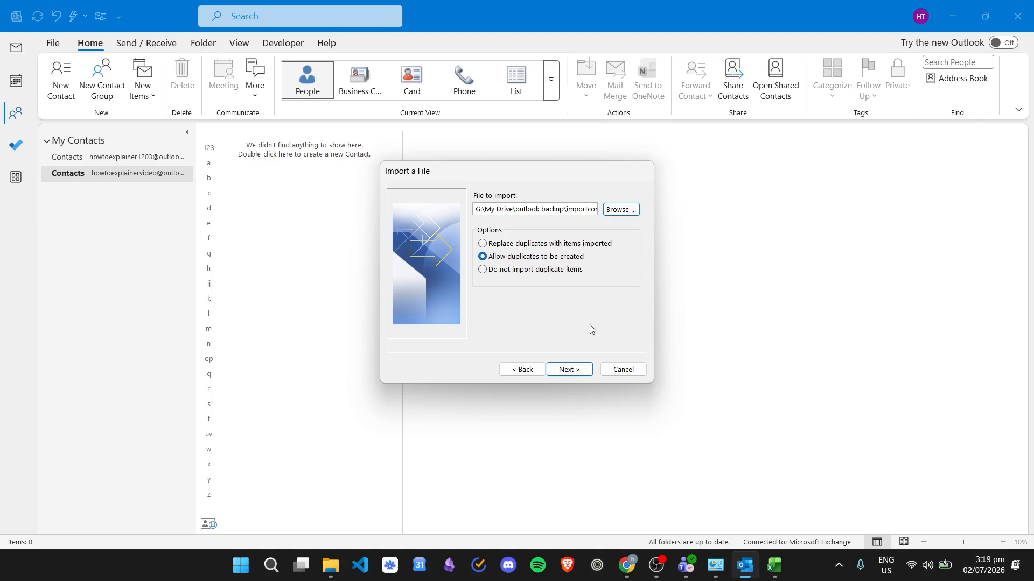
Try to continue the import with duplicates allowed and Contacts as the destination folder, and dismiss the error
left_click(578, 375)
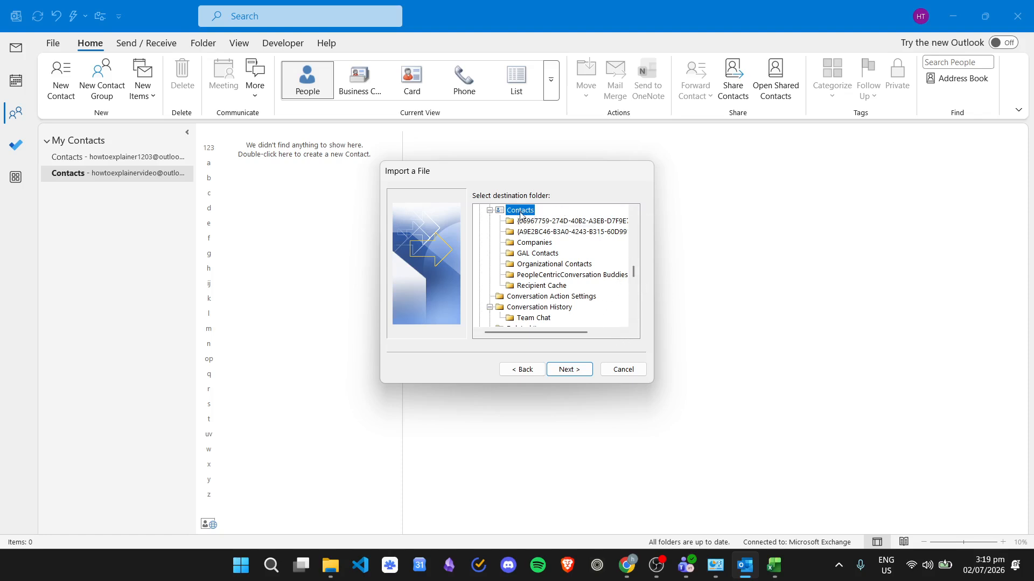
left_click(571, 369)
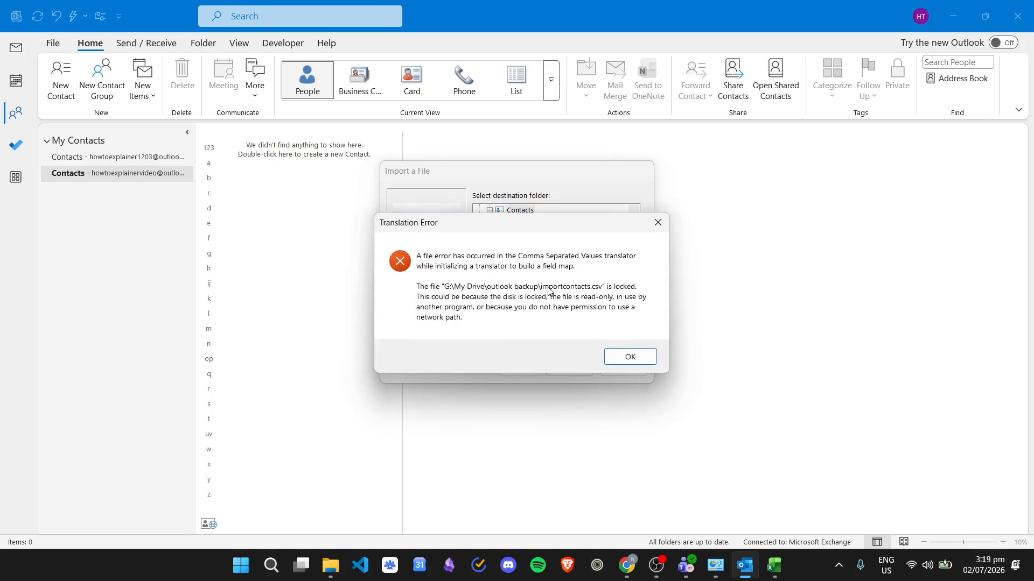
left_click(629, 357)
Close importcontacts.csv in Excel and continue the import into the Contacts folder as far as the custom field mapping
left_click(775, 565)
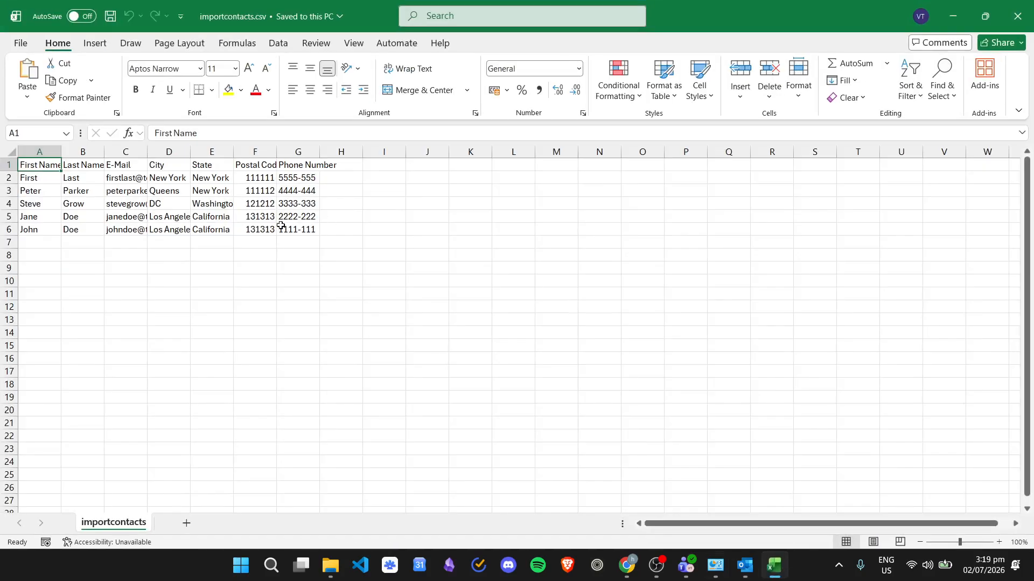
left_click(1018, 16)
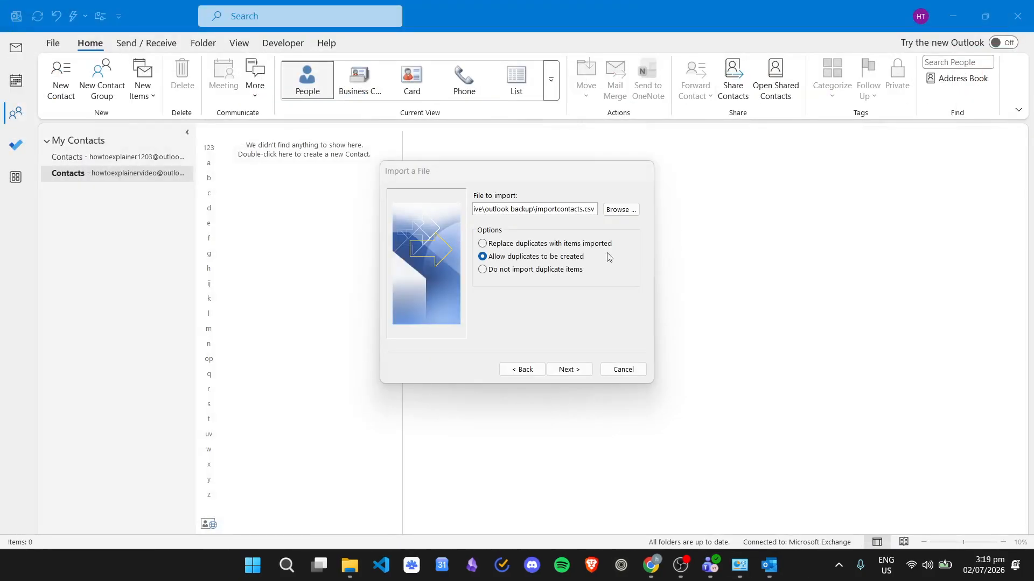
left_click(580, 369)
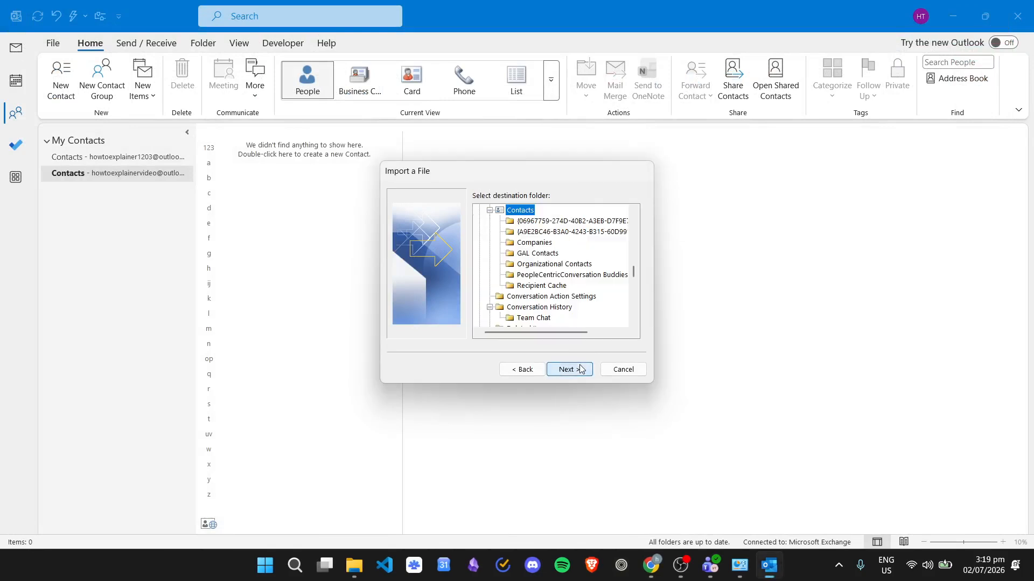
left_click(581, 369)
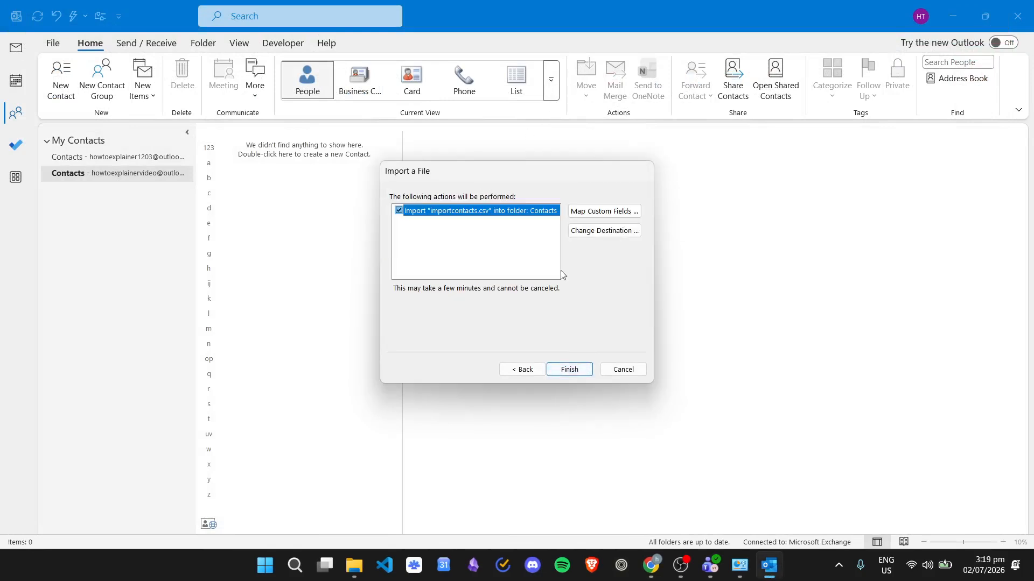
left_click(615, 214)
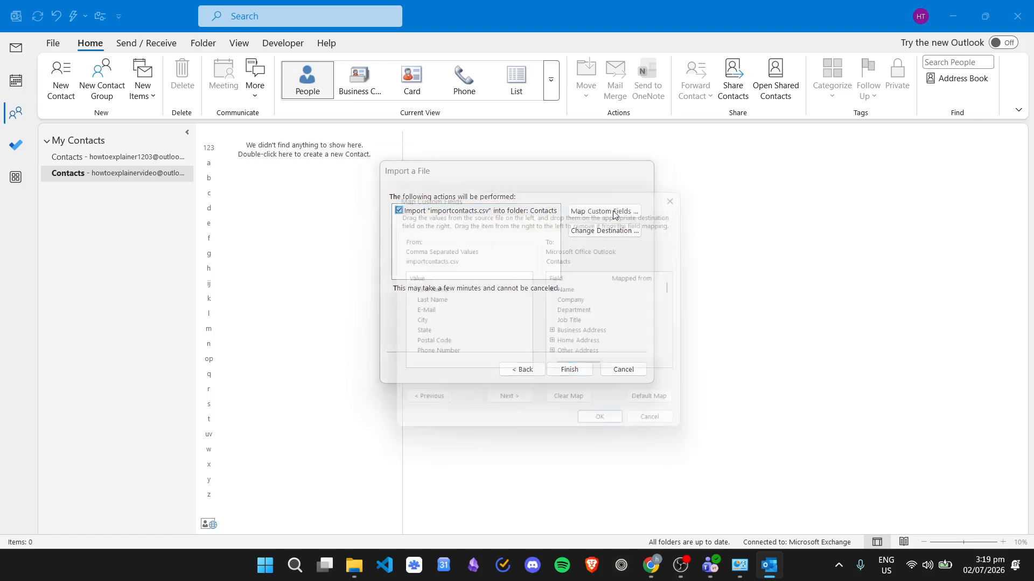
Examine the Outlook field list to see which fields the CSV's e-mail and phone columns are mapped to
scroll(655, 303, "down", 10)
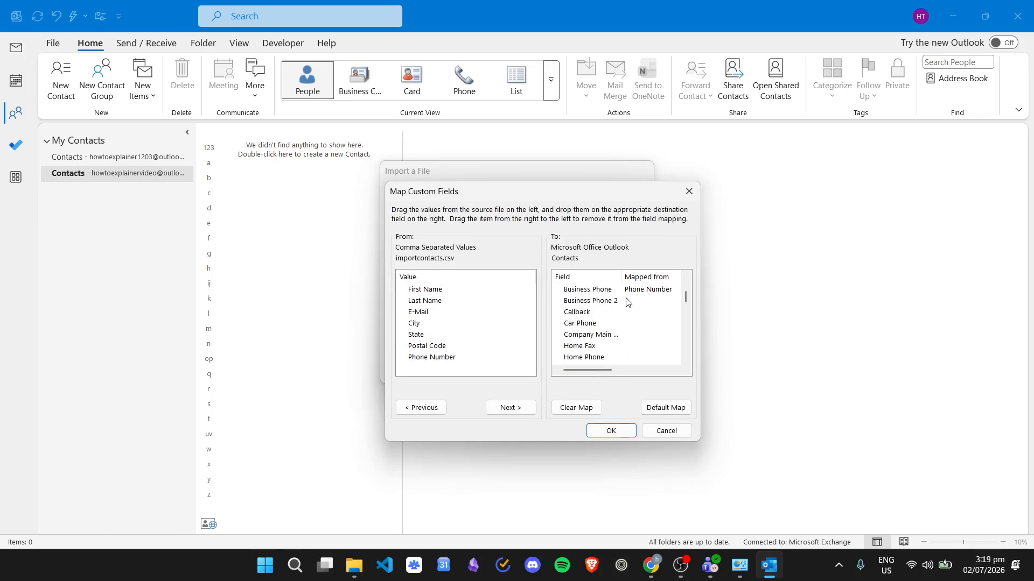
scroll(633, 303, "up", 10)
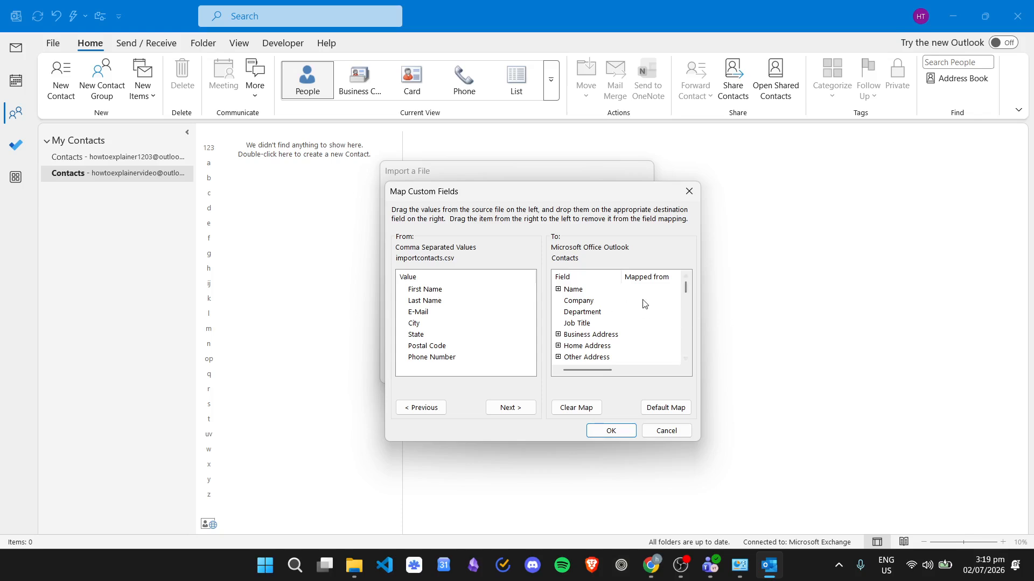
scroll(645, 304, "down", 4)
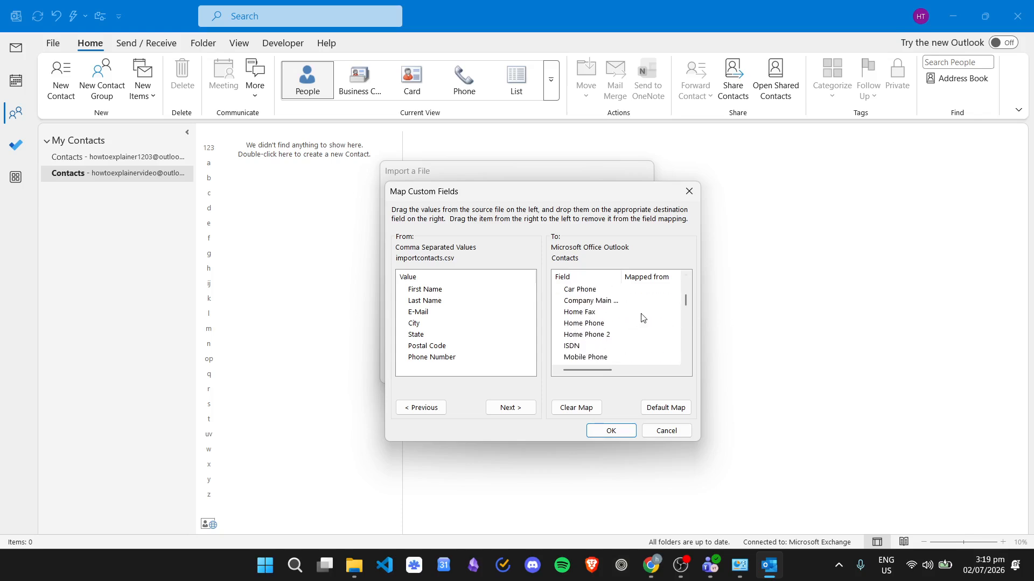
scroll(640, 318, "down", 8)
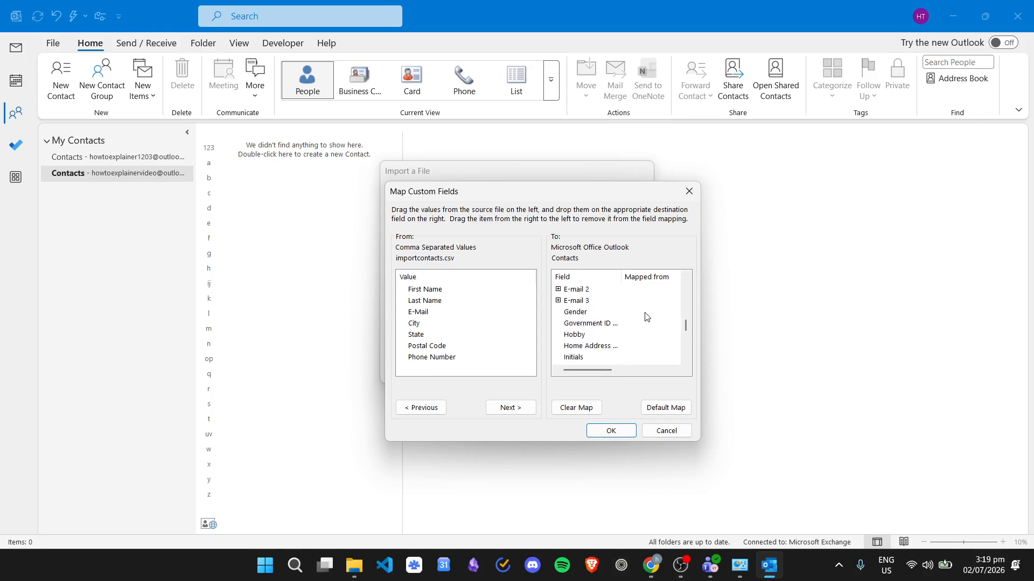
scroll(646, 319, "down", 7)
scroll(647, 323, "up", 8)
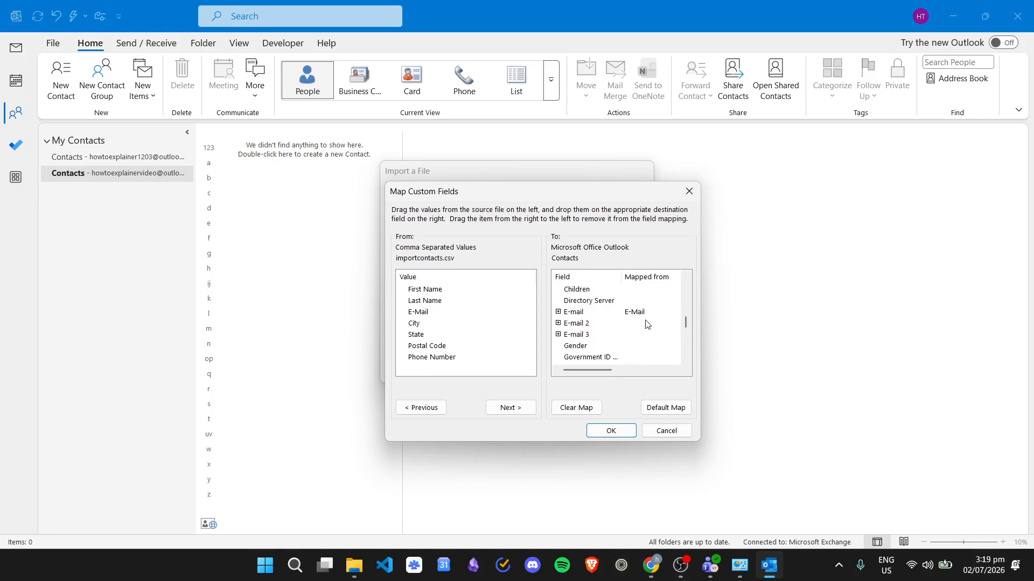
left_click(426, 313)
scroll(649, 323, "up", 1)
scroll(649, 325, "up", 7)
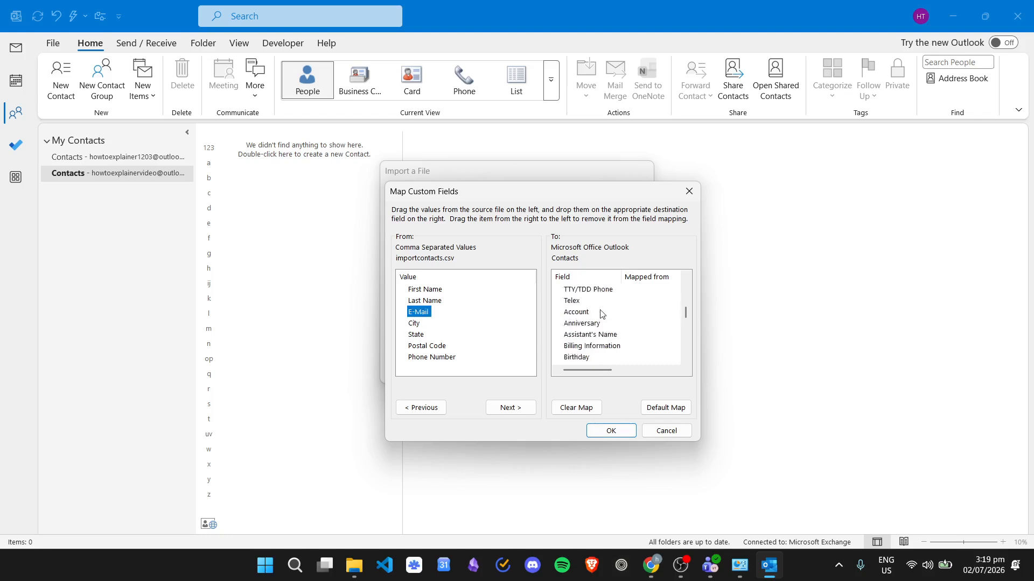
scroll(611, 321, "up", 1)
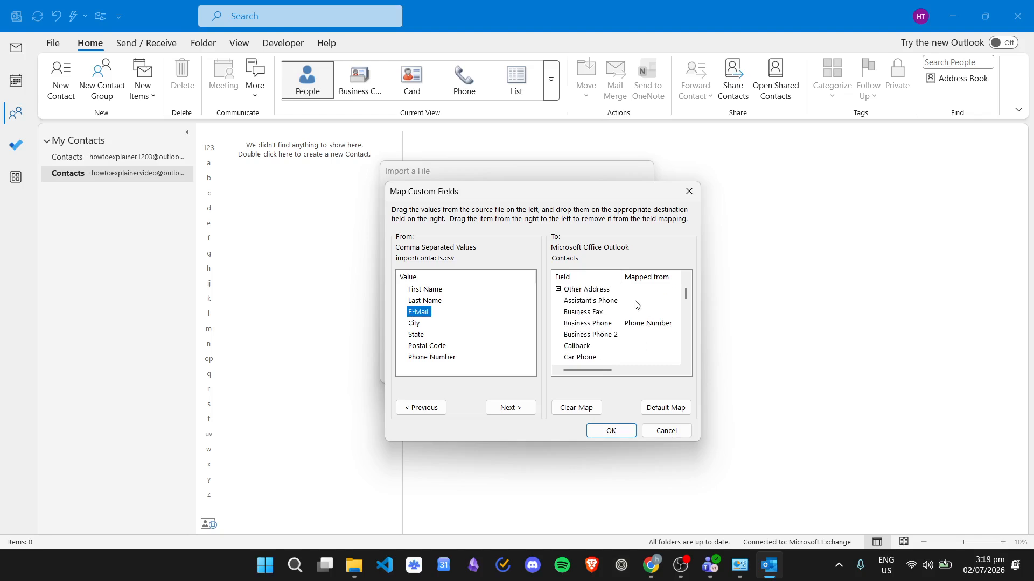
left_click(603, 326)
scroll(599, 319, "up", 2)
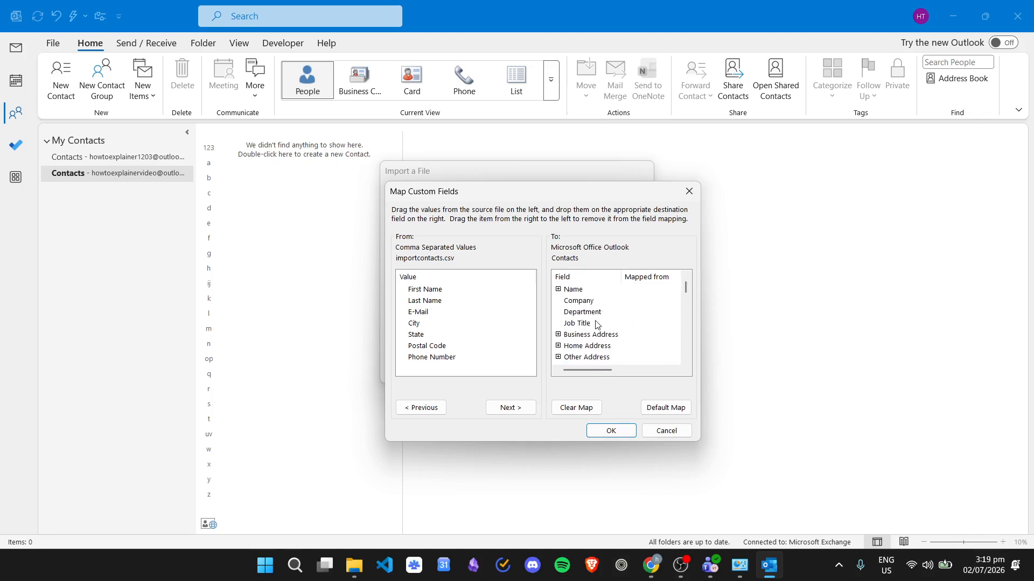
Expand the Name field to check its first and last name mappings, and collapse it again
left_click(559, 289)
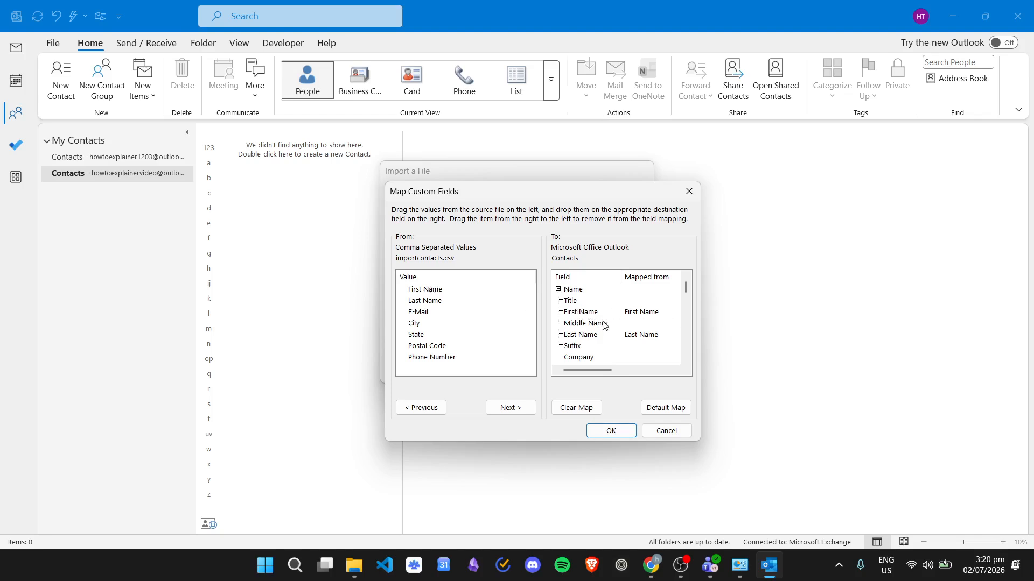
left_click(437, 300)
left_click(558, 289)
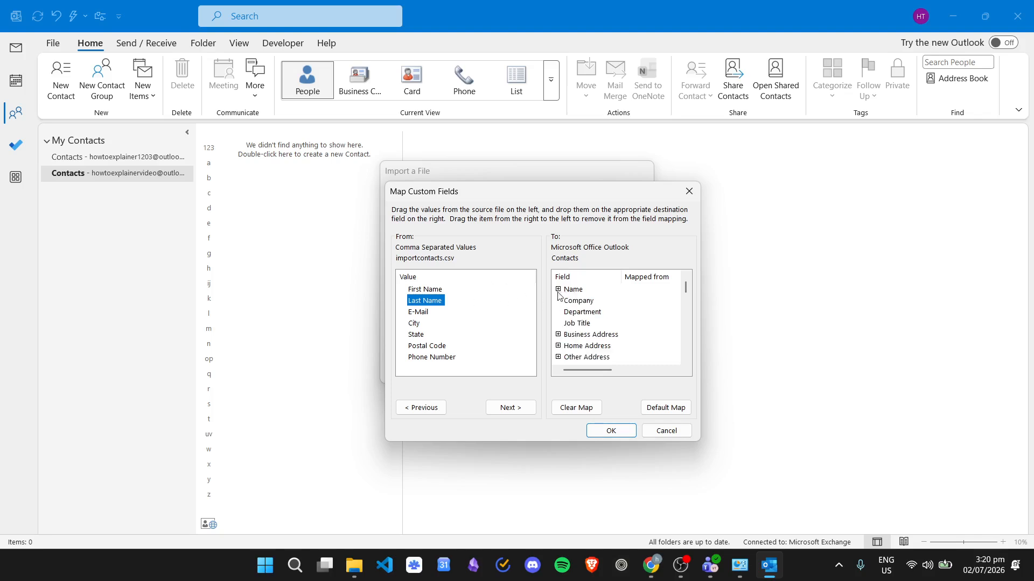
Look through the Outlook field list for a field matching the CSV's City column
left_click(428, 313)
left_click(414, 324)
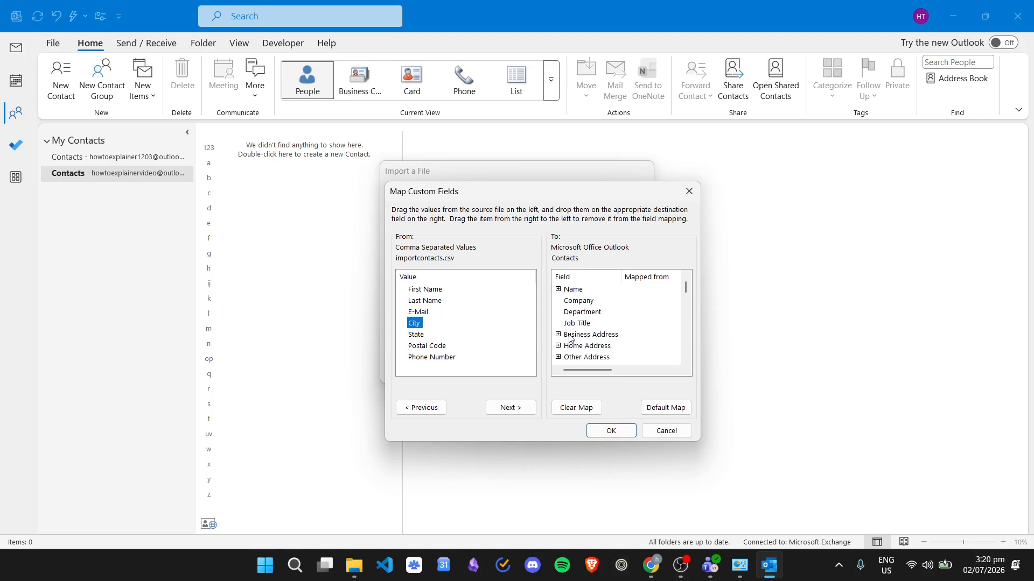
scroll(569, 337, "down", 1)
scroll(573, 326, "up", 1)
scroll(581, 315, "down", 1)
scroll(605, 324, "down", 8)
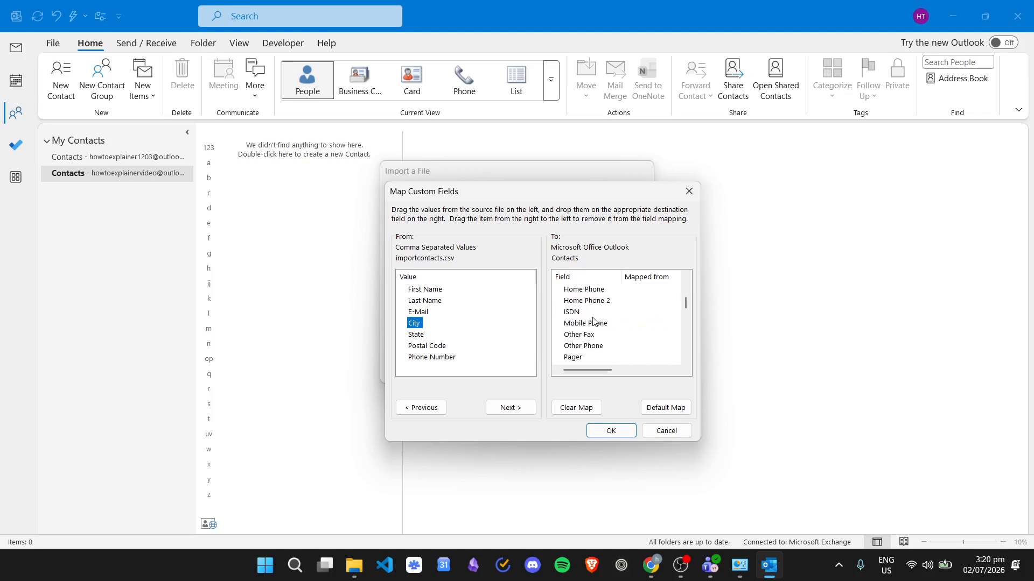
scroll(602, 323, "down", 10)
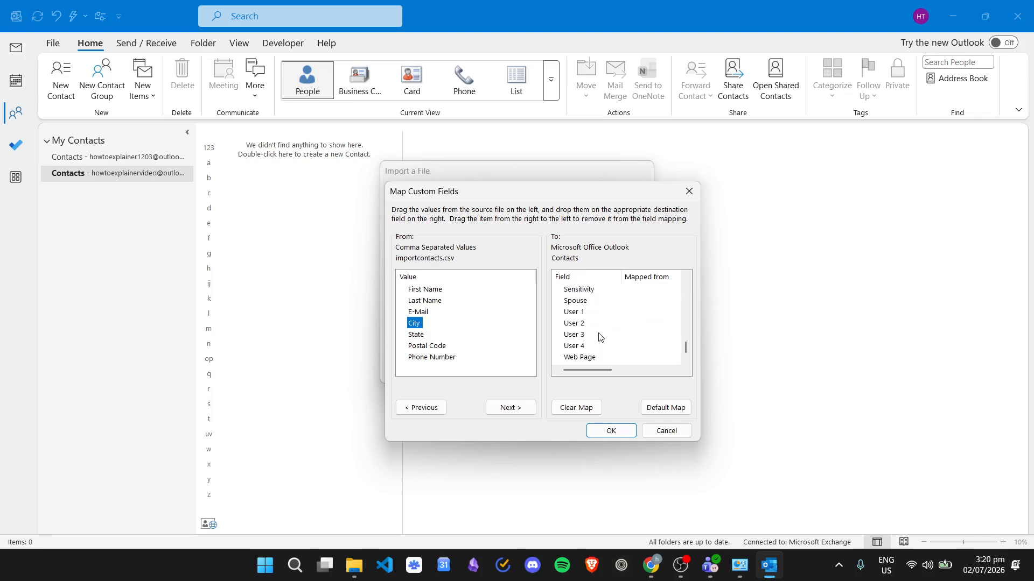
scroll(606, 331, "up", 15)
scroll(608, 332, "up", 1)
scroll(579, 306, "down", 1)
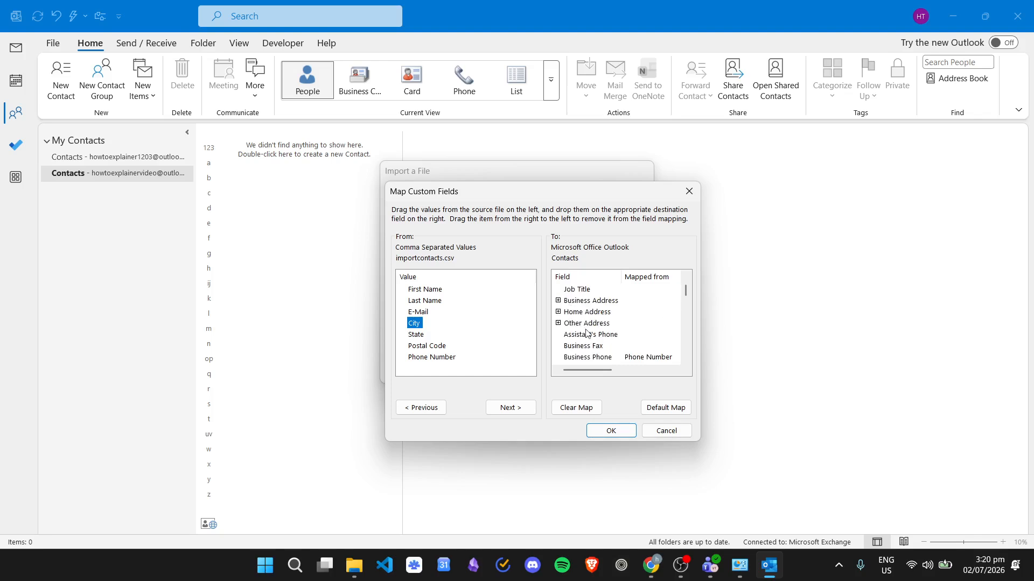
Under Business Address, map City to Business City, State to Business State and Postal Code to the business postal code
left_click(559, 301)
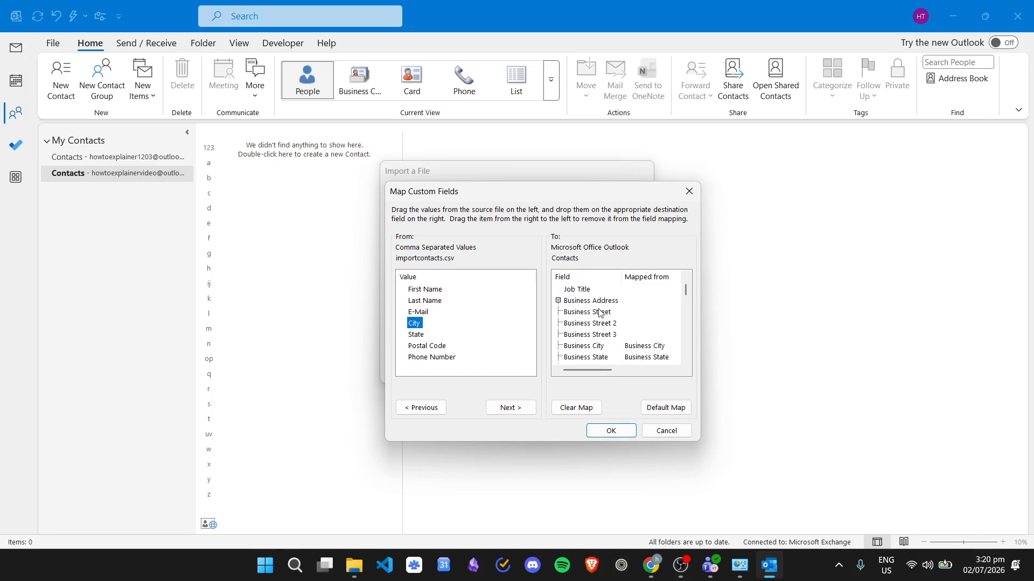
scroll(602, 314, "down", 1)
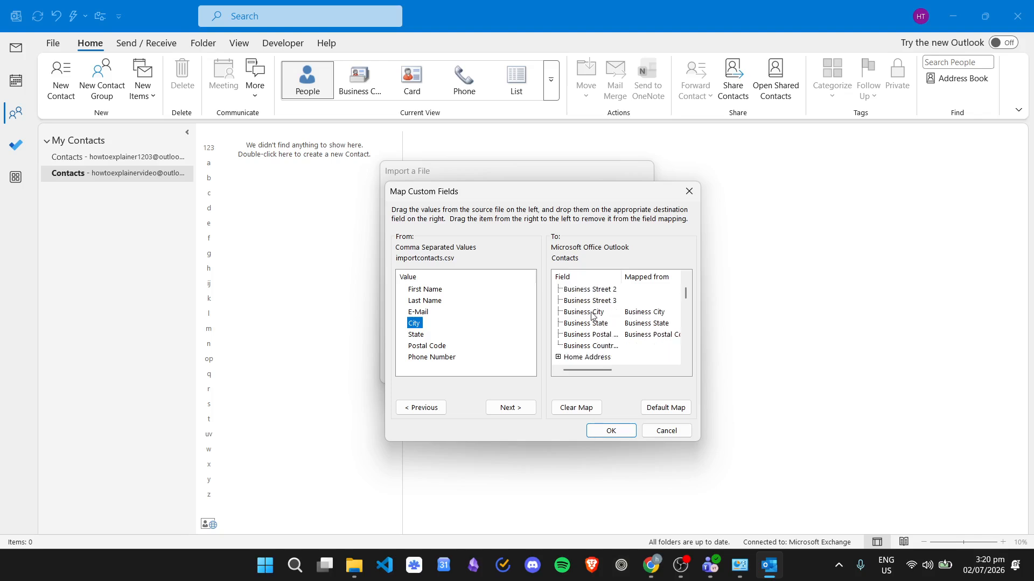
left_click_drag(591, 312, 633, 314)
left_click_drag(414, 324, 604, 317)
left_click_drag(418, 337, 585, 328)
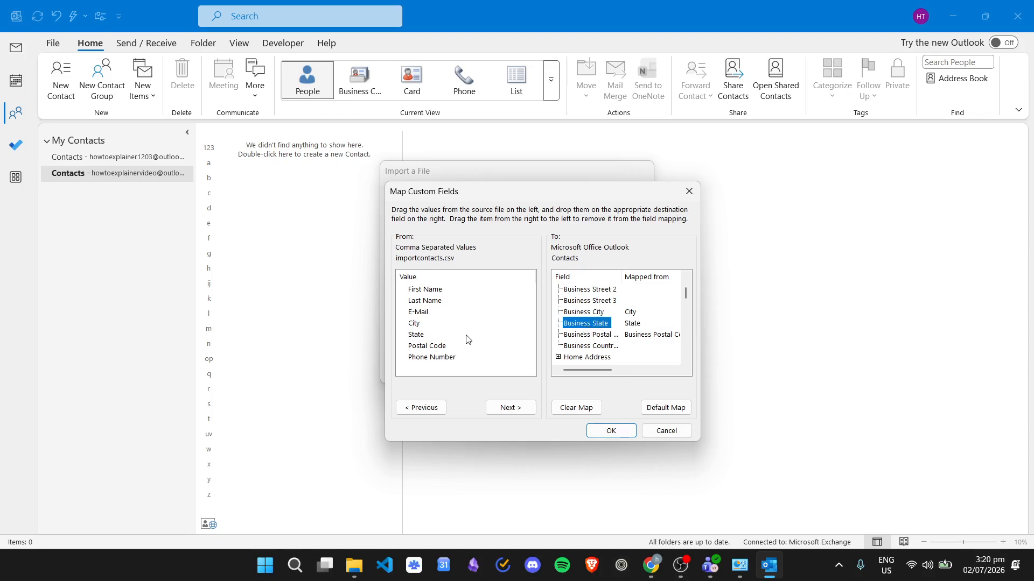
left_click_drag(423, 346, 607, 342)
left_click(603, 345)
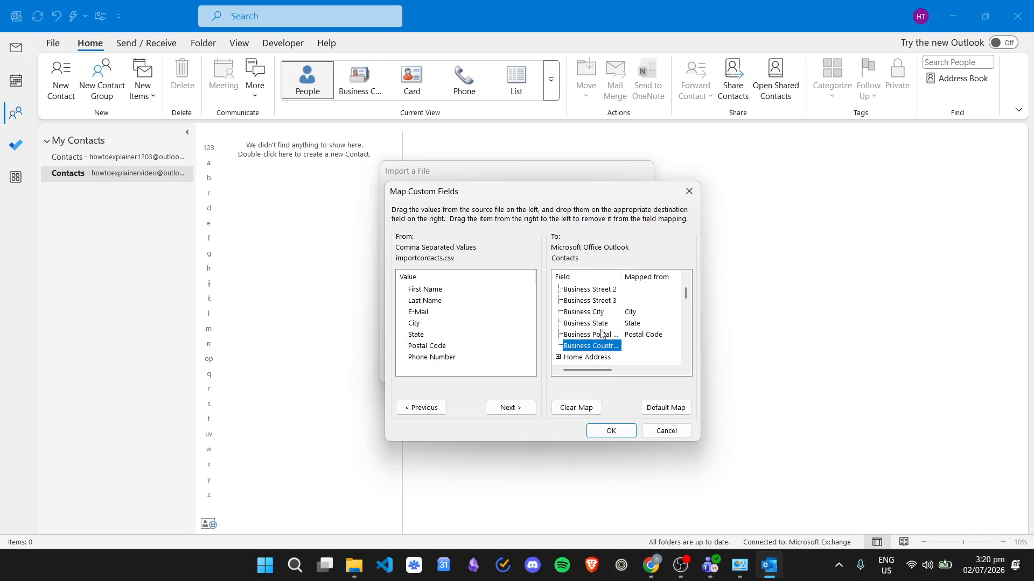
Map the CSV's Phone Number column to the Business Phone field
scroll(596, 320, "up", 2)
scroll(590, 307, "down", 4)
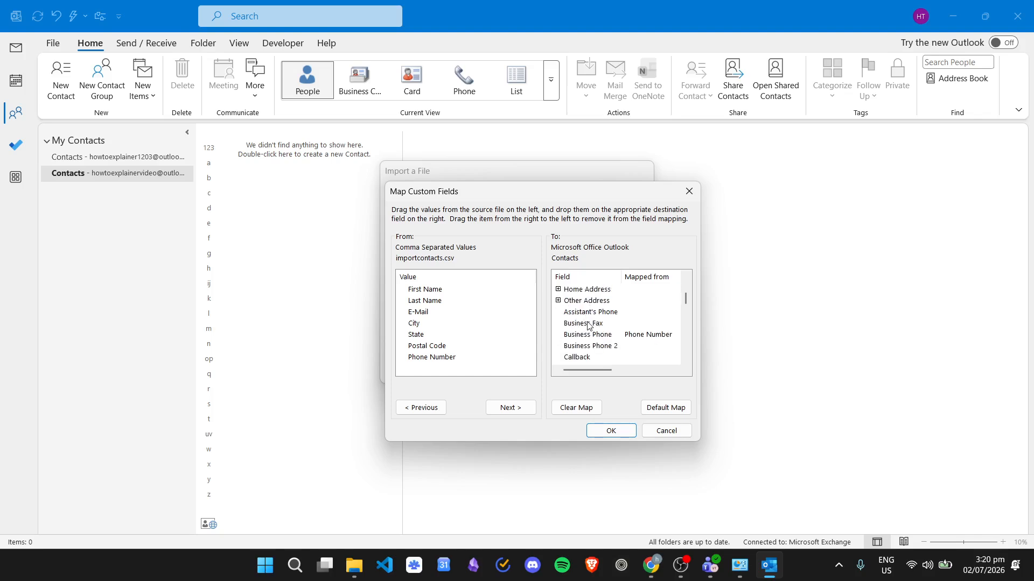
left_click_drag(439, 362, 587, 334)
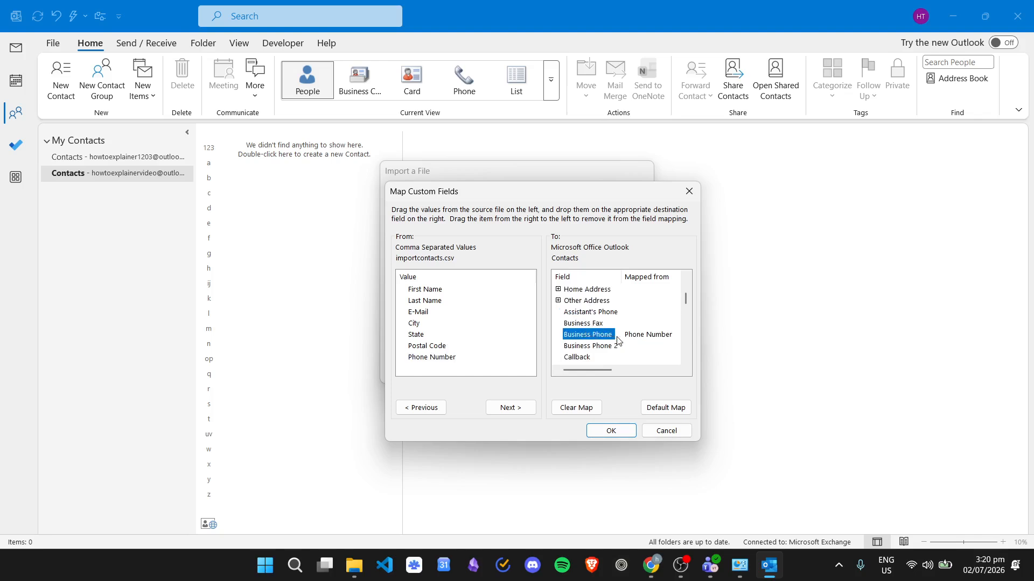
Review the mapped fields, accept the custom mapping and run the import of importcontacts.csv into the Contacts folder
scroll(625, 323, "up", 4)
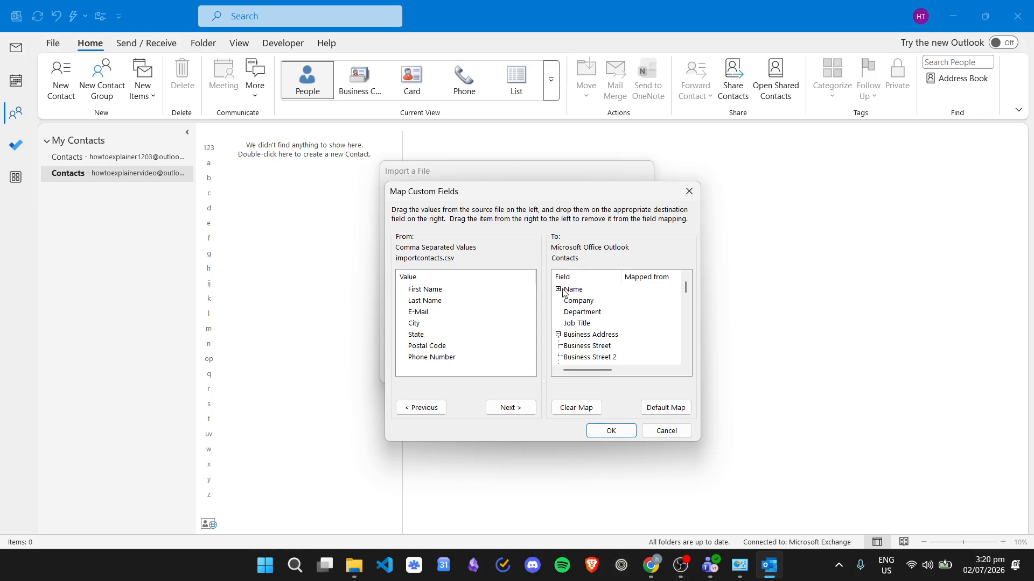
left_click(558, 290)
scroll(634, 318, "down", 15)
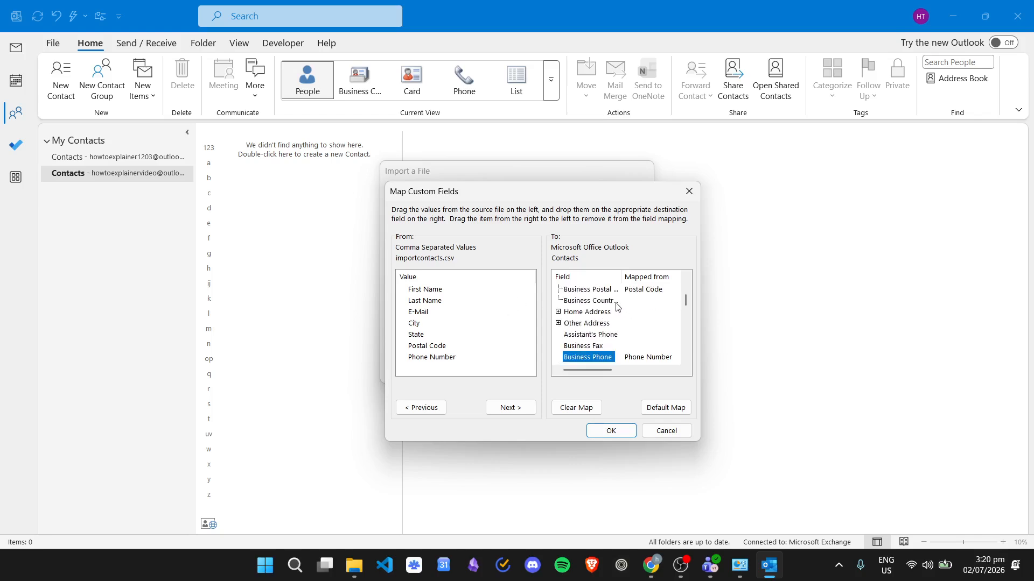
scroll(611, 319, "down", 6)
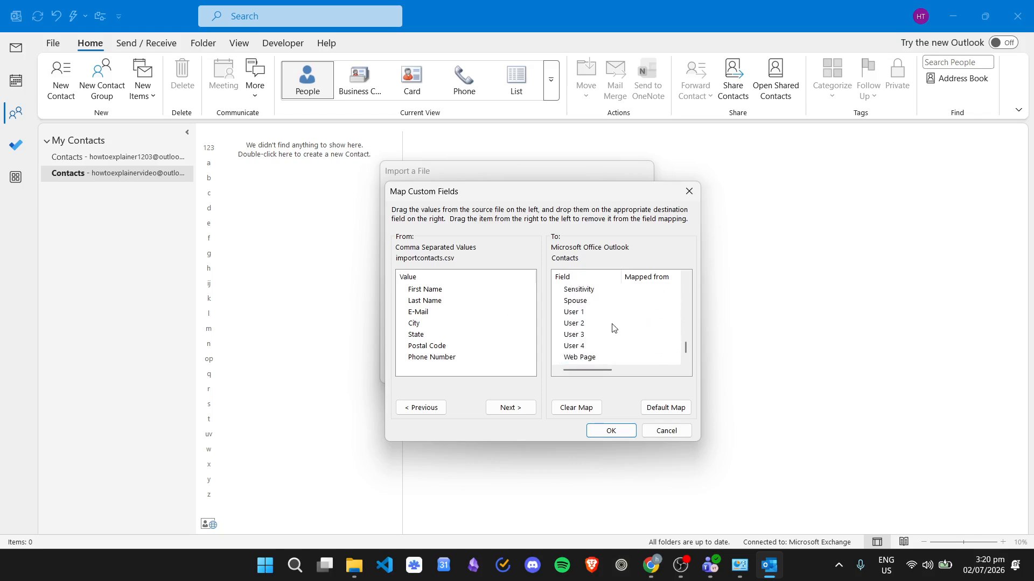
left_click(614, 431)
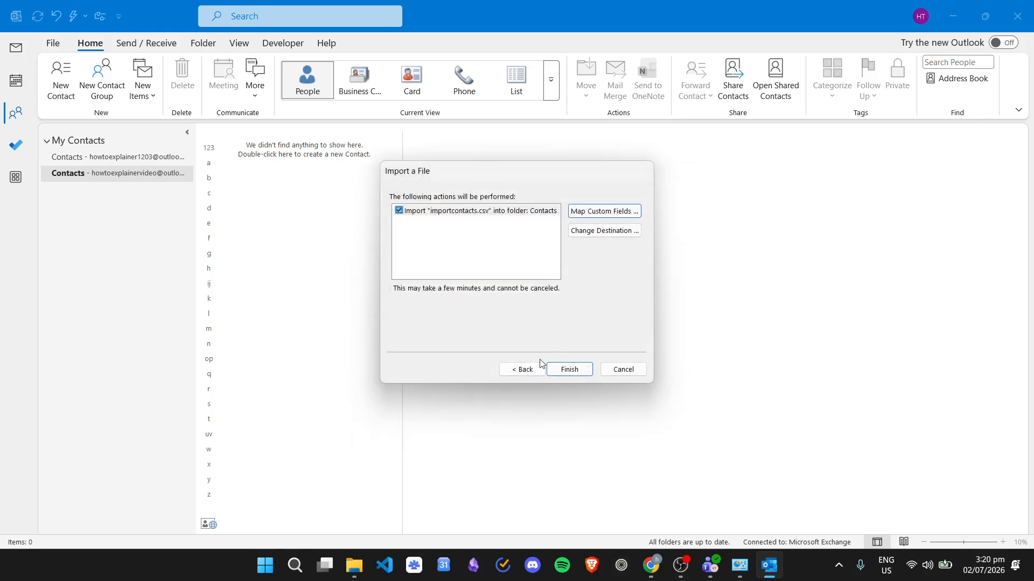
left_click(568, 369)
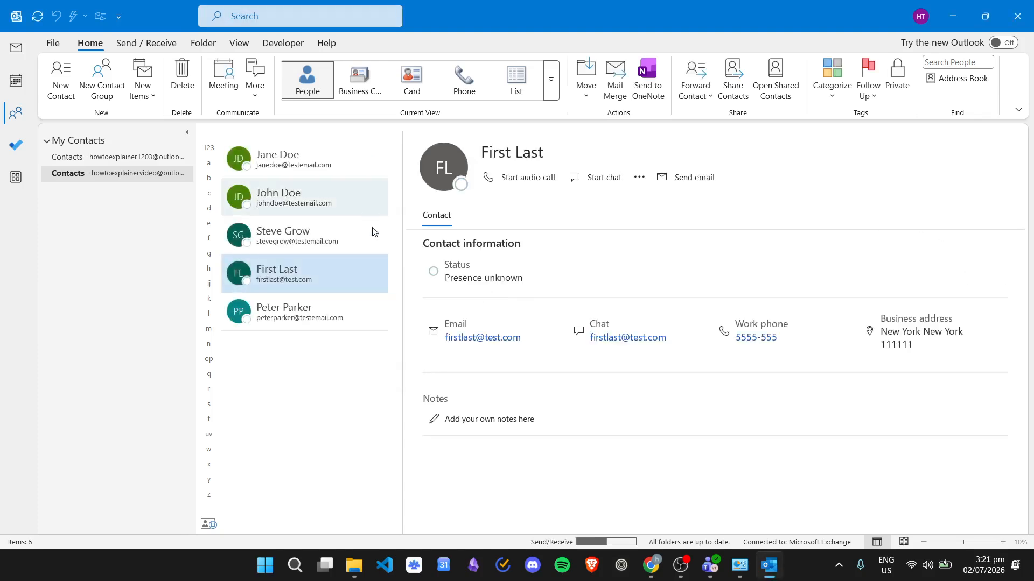
View the third, fourth and fifth imported contacts to check their details, ending on the fourth contact
left_click(347, 237)
left_click(353, 271)
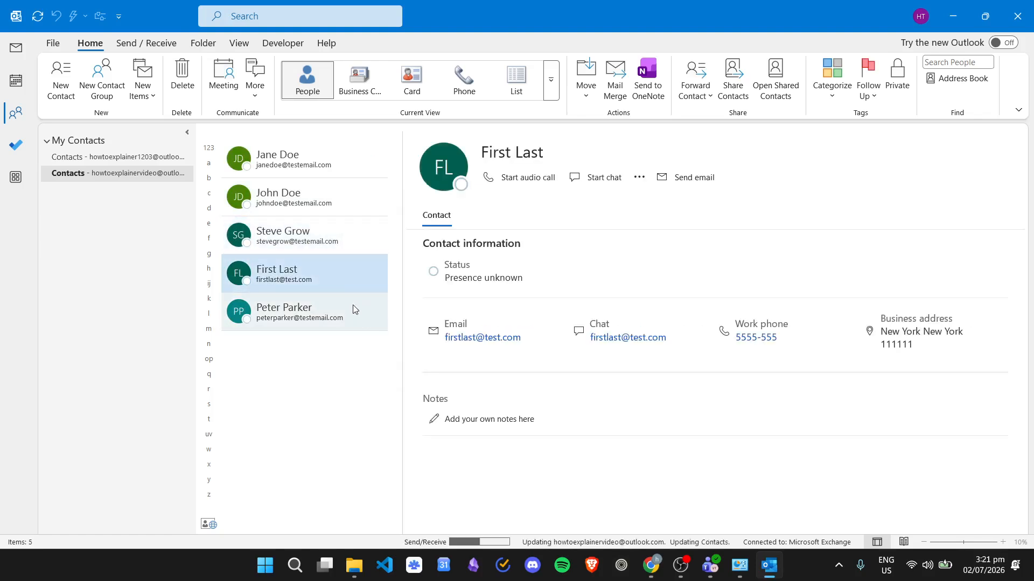
left_click(361, 299)
left_click(359, 266)
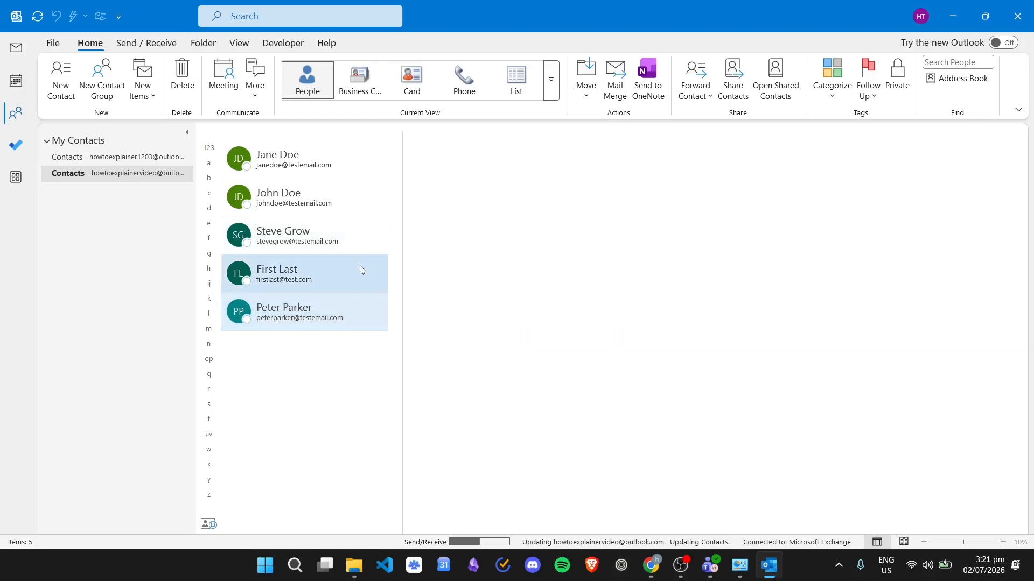
left_click(809, 571)
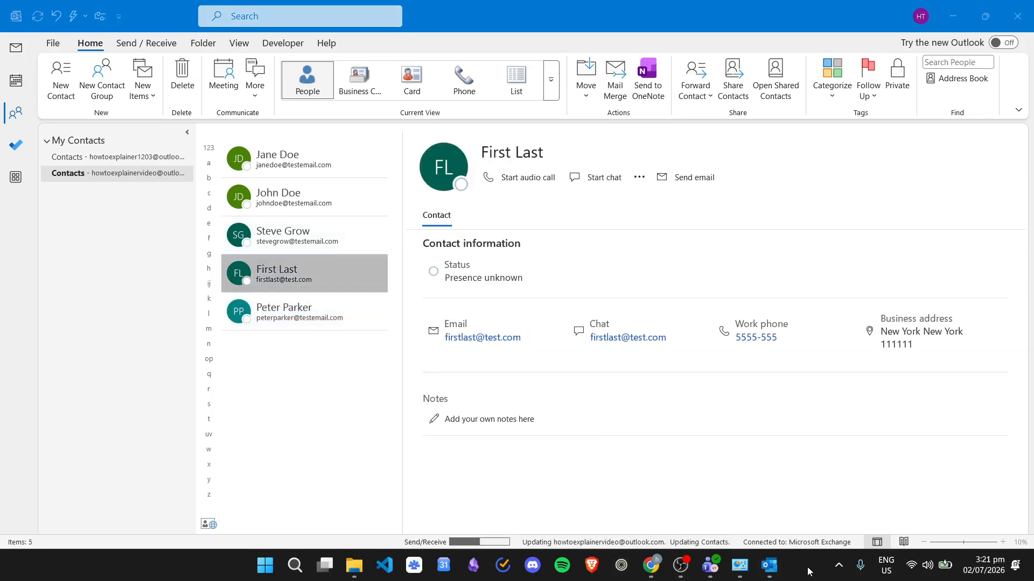